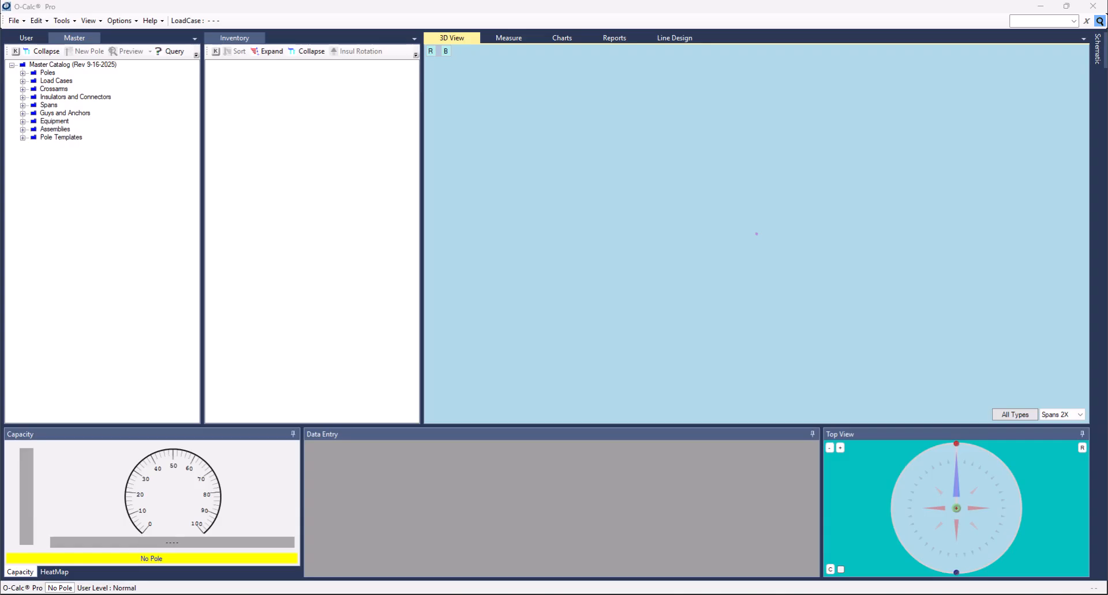
left_click(144, 21)
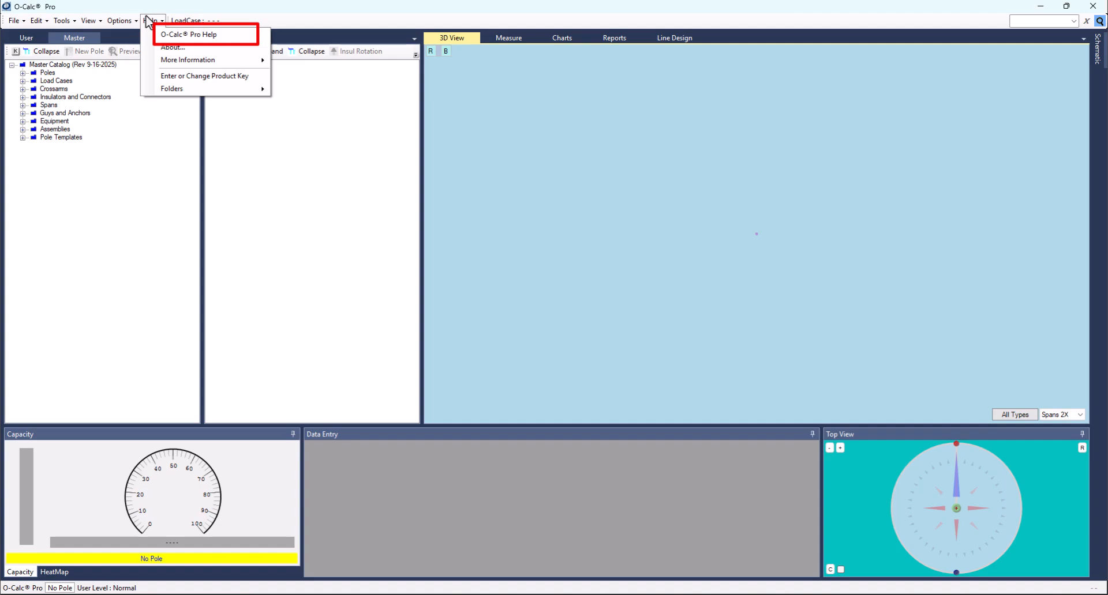
left_click(68, 4)
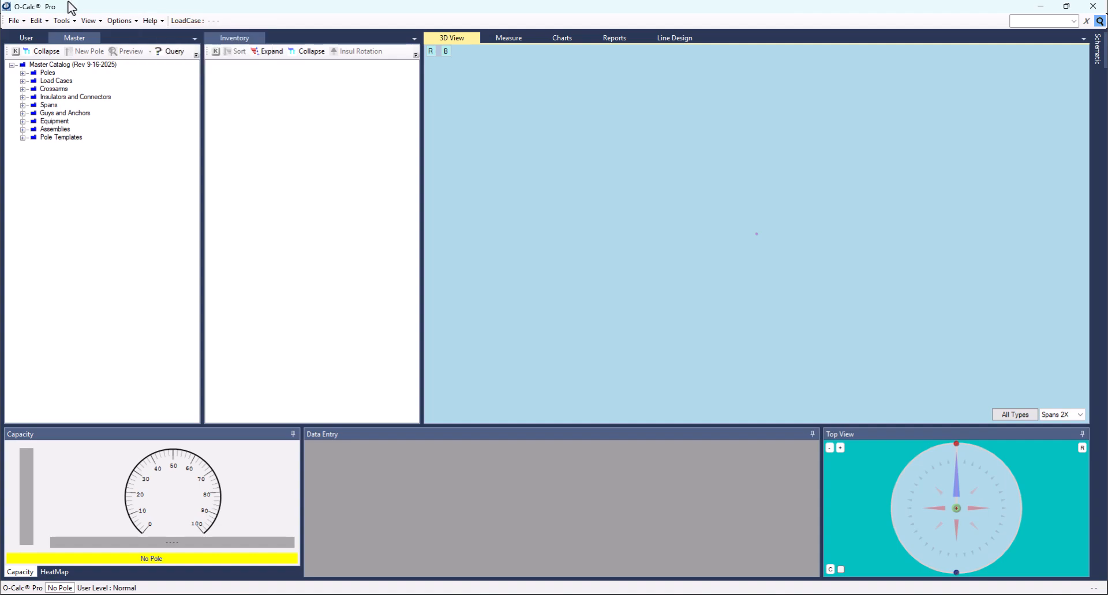
Load the Demo 1 - Tangent sample pole template from the master catalog into the inventory and expand all its components.
left_click(23, 138)
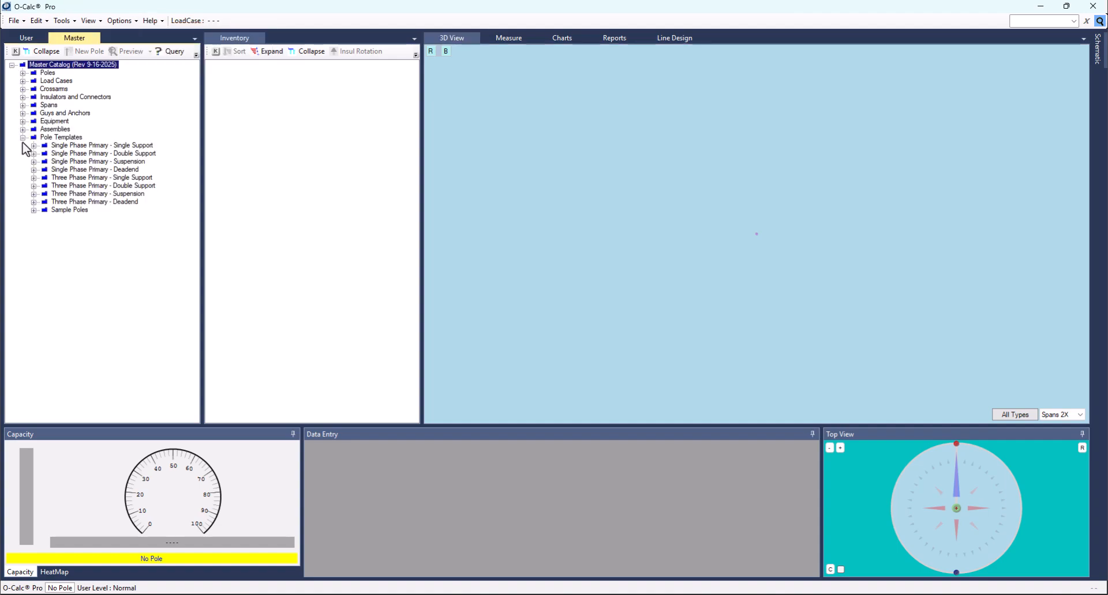
left_click(33, 210)
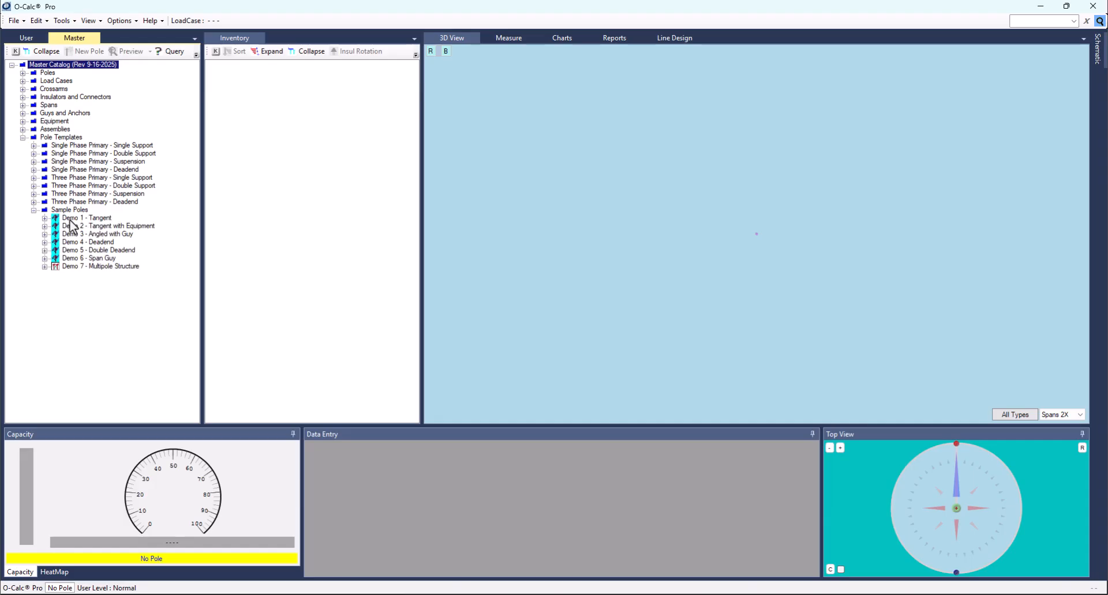
left_click_drag(66, 219, 283, 93)
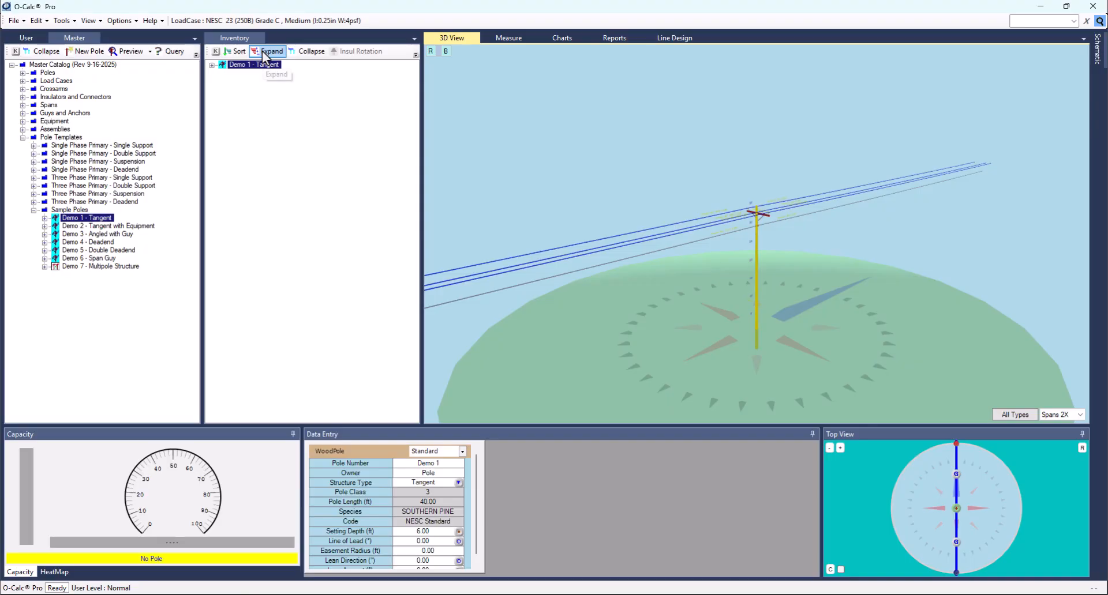
left_click(262, 51)
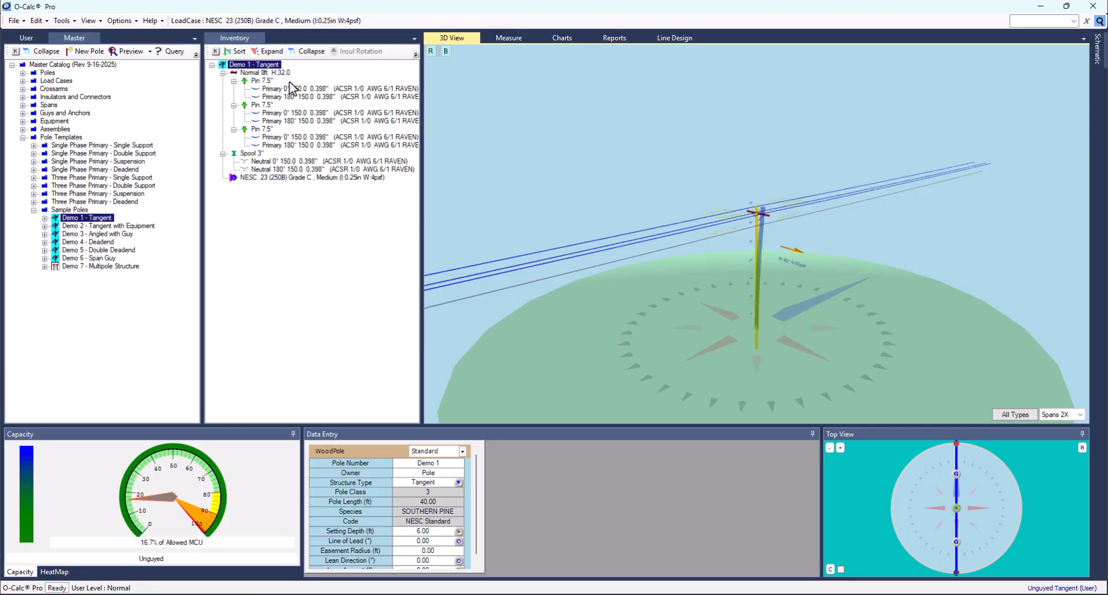
Set the install height of the pole's normal 8 ft crossarm to 31'3".
left_click(277, 74)
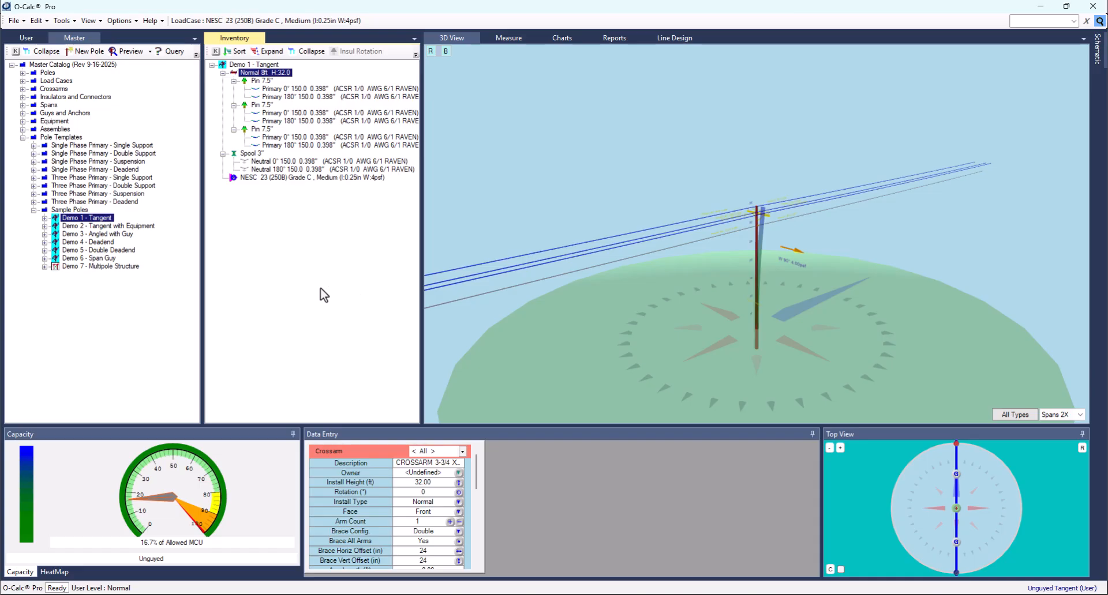
left_click(421, 485)
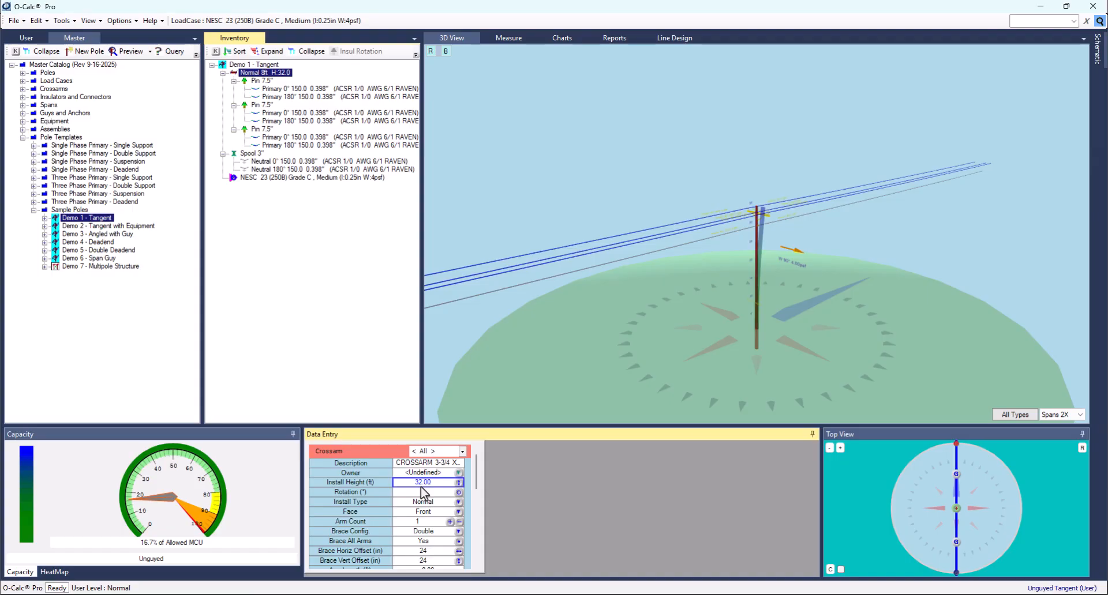
type("31'3\"")
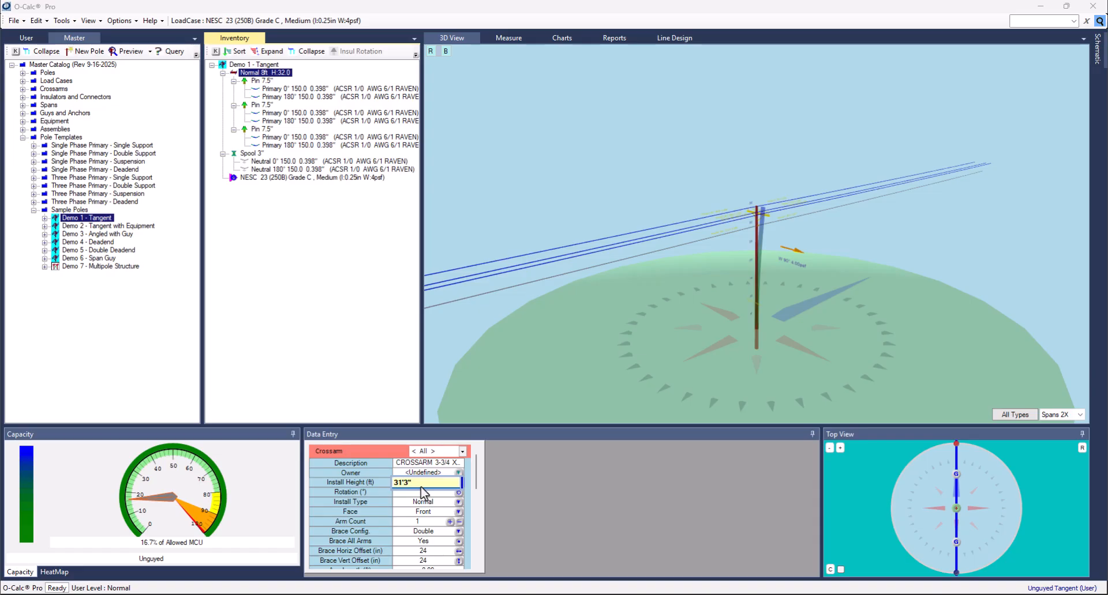
key("Return")
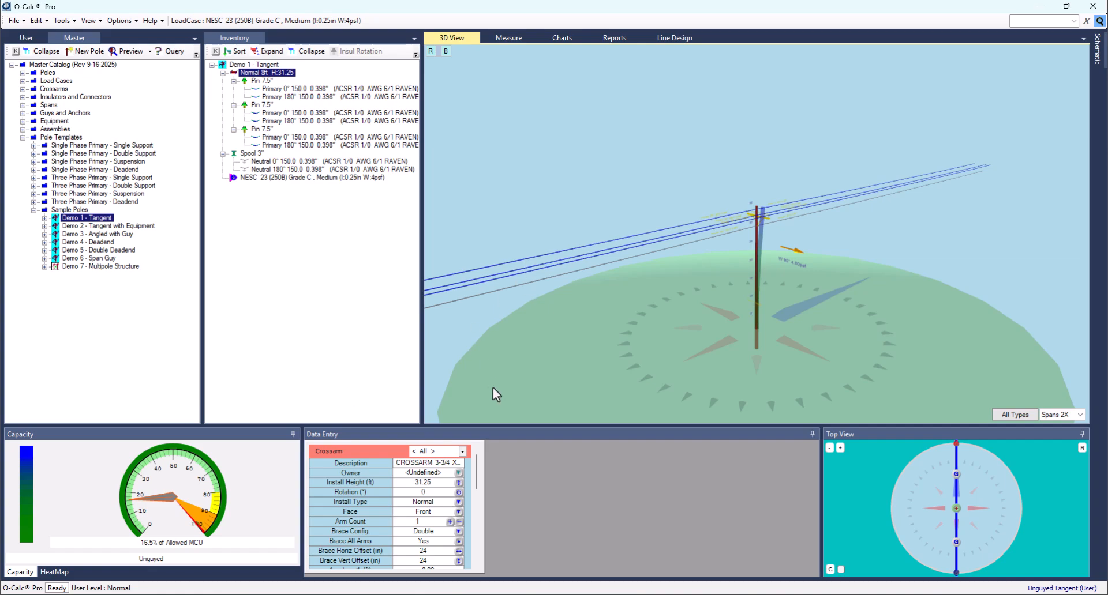
Open the unit converter on the crossarm's install height, look through its From and To units, and close it without converting.
left_click(441, 483)
left_click(440, 484)
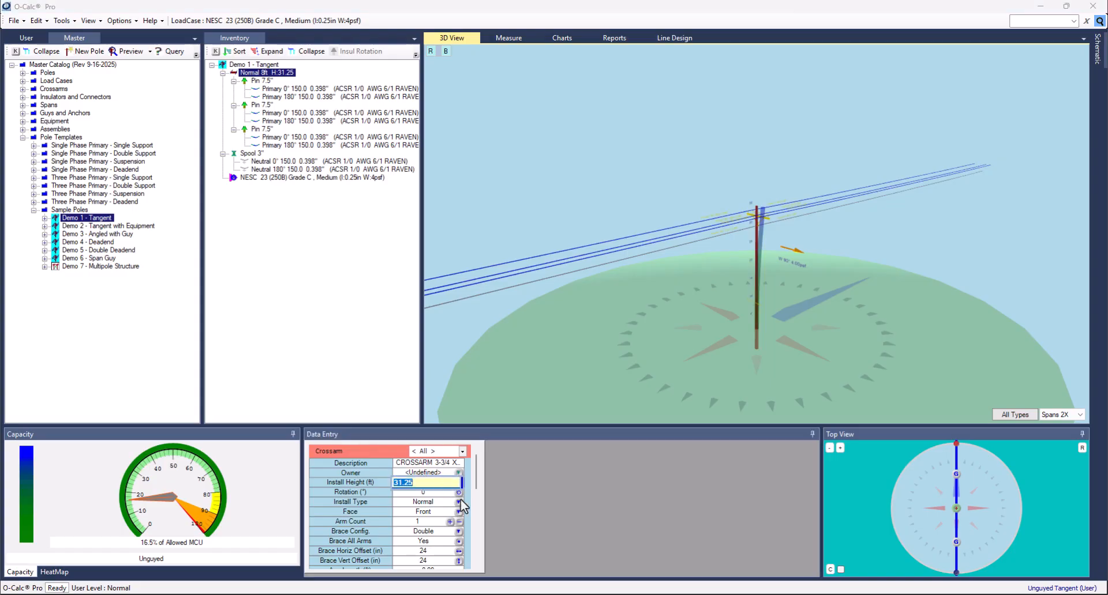
key("ctrl+u")
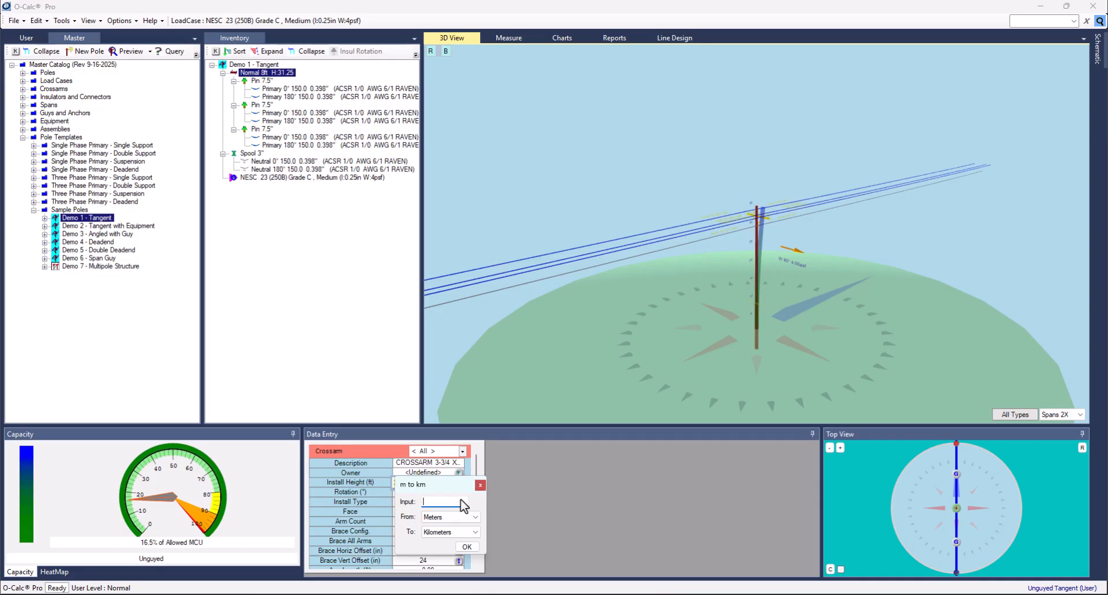
left_click(474, 517)
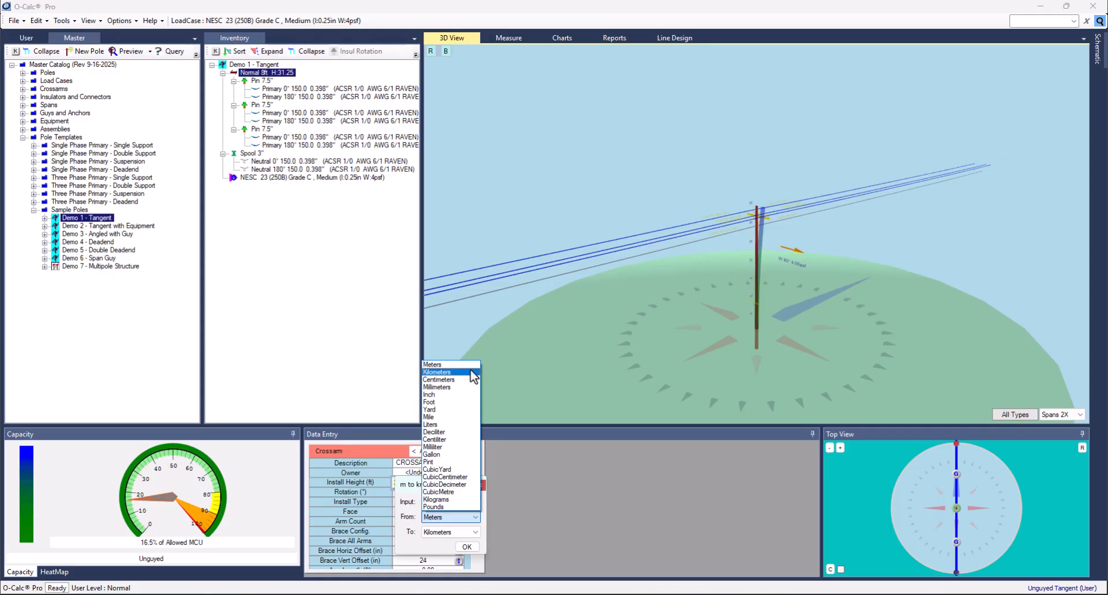
left_click(469, 532)
left_click(471, 532)
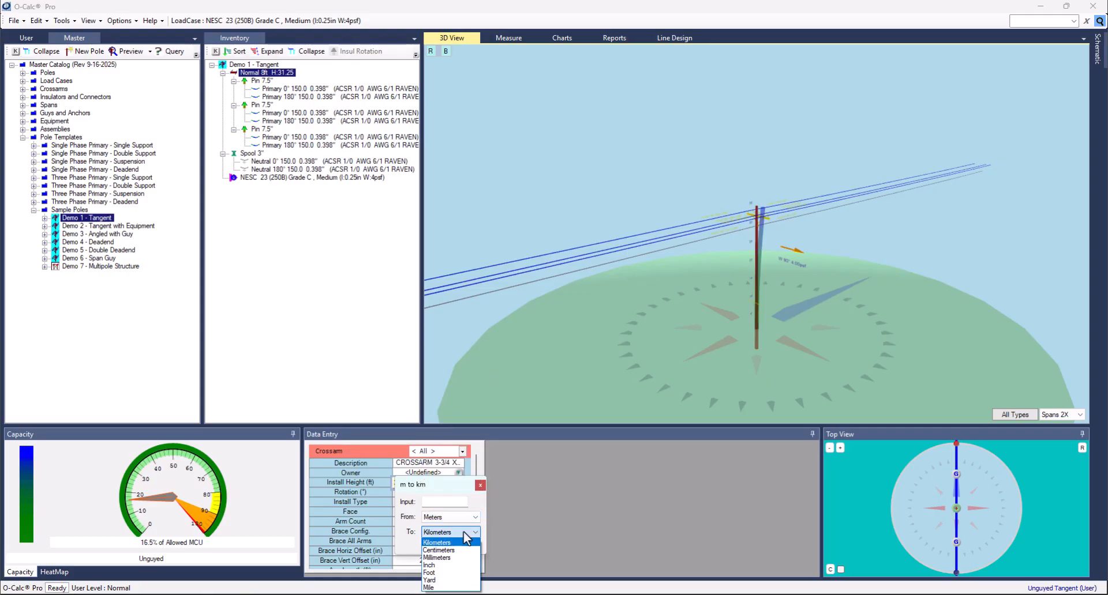
left_click(478, 532)
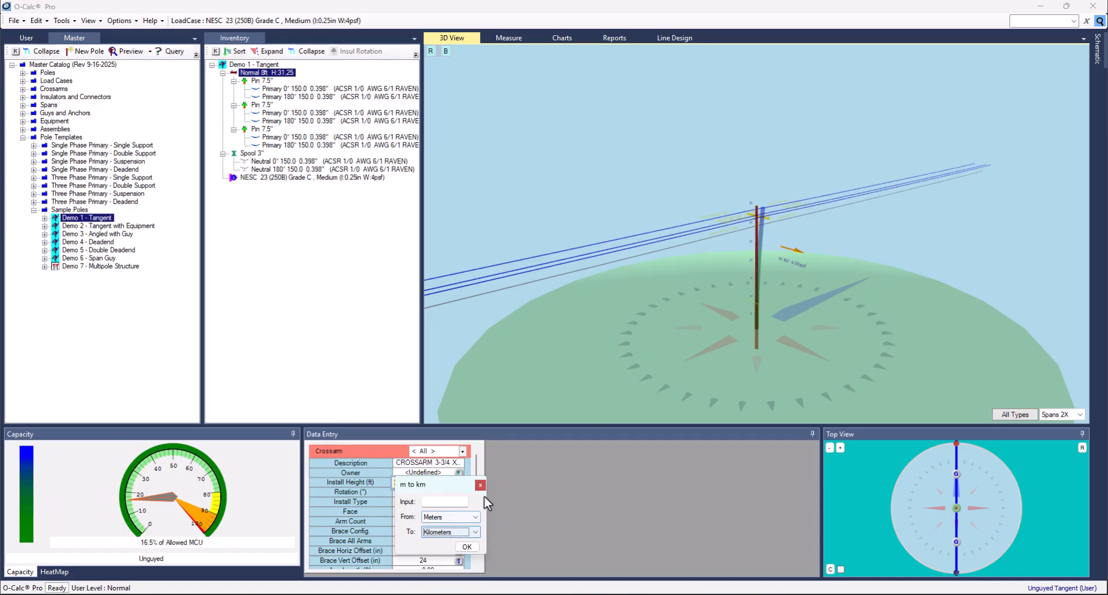
left_click(480, 486)
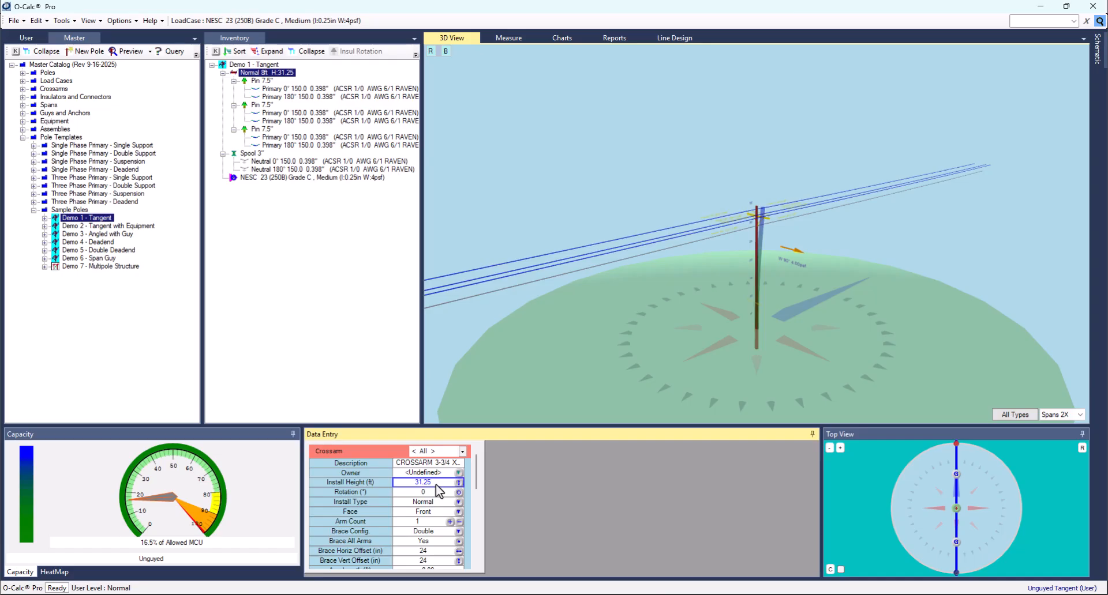
Set the crossarm's install height relative to the pole top, first as tip and again as tip-4.
type("tip")
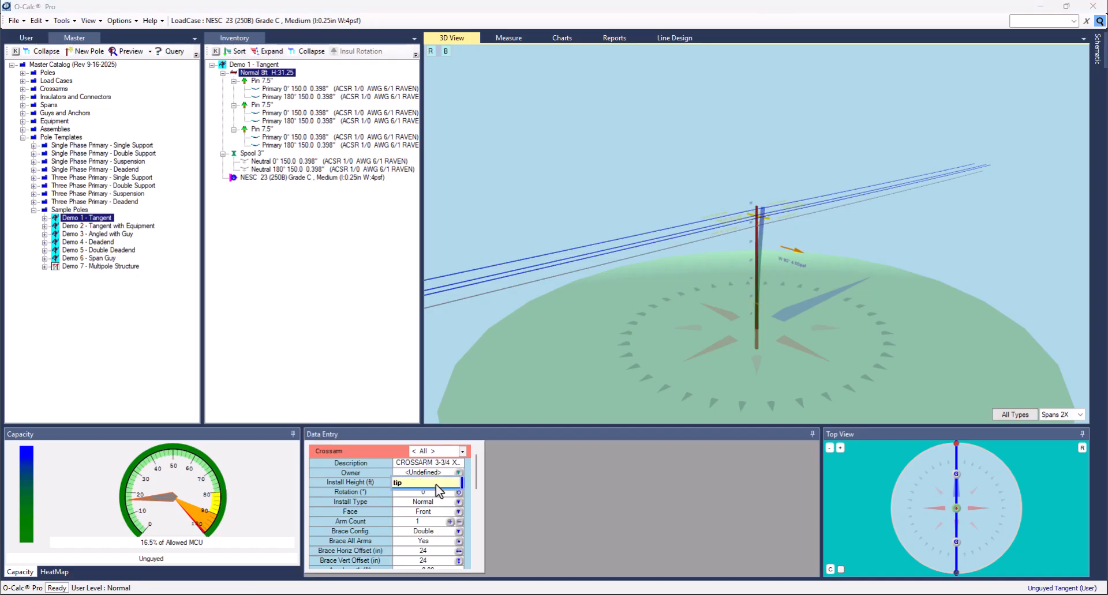
key("Return")
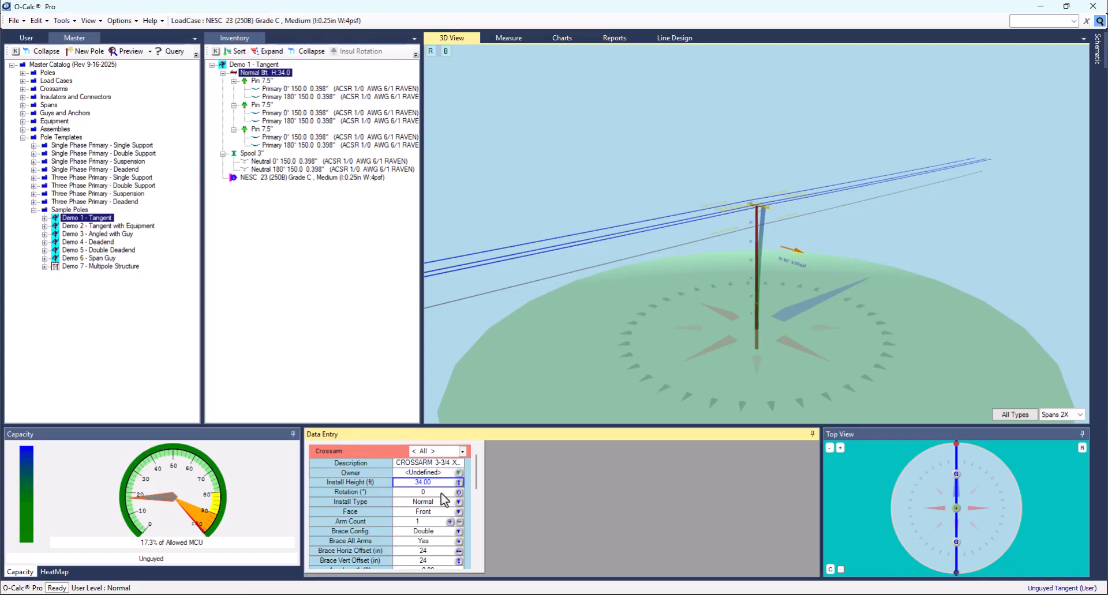
type("tip")
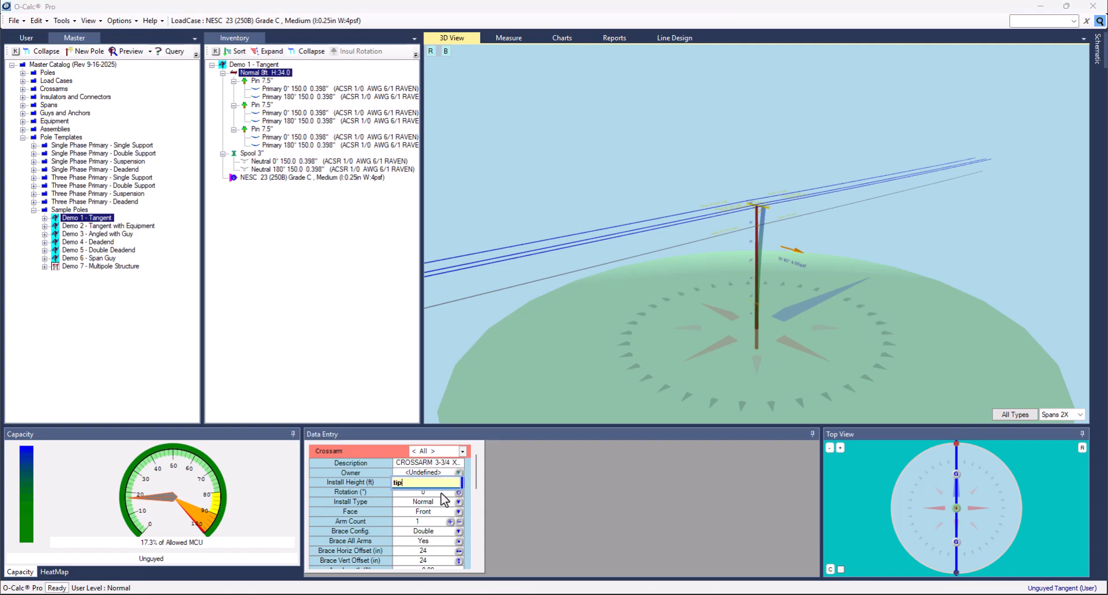
type("-4")
key("Return")
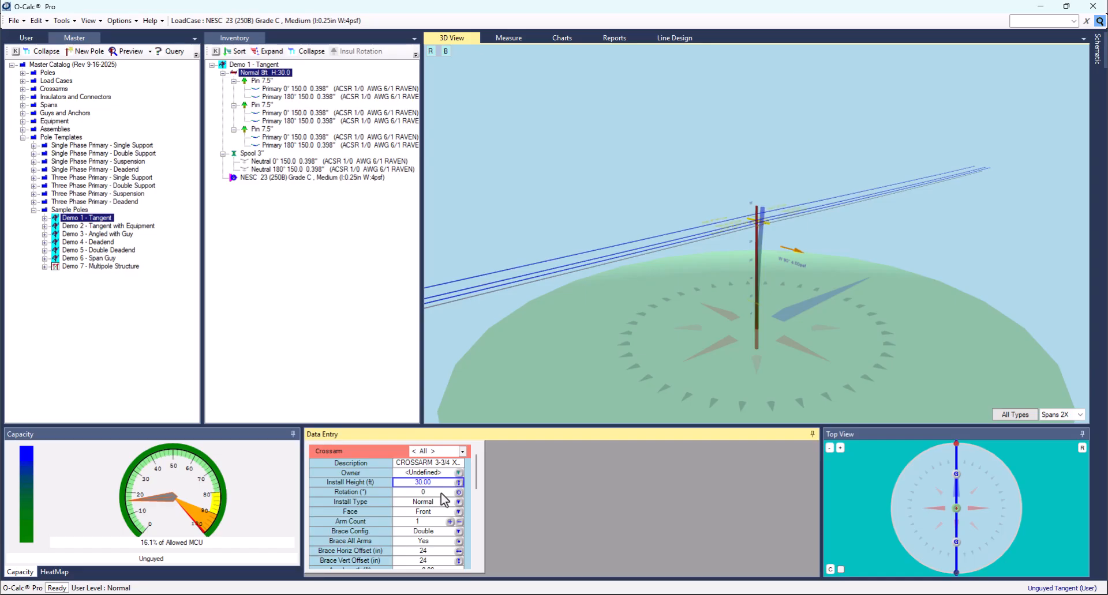
Set the crossarm's install height to 5 ft below the pole tip using the abbreviated expression t-5.
type("t-5")
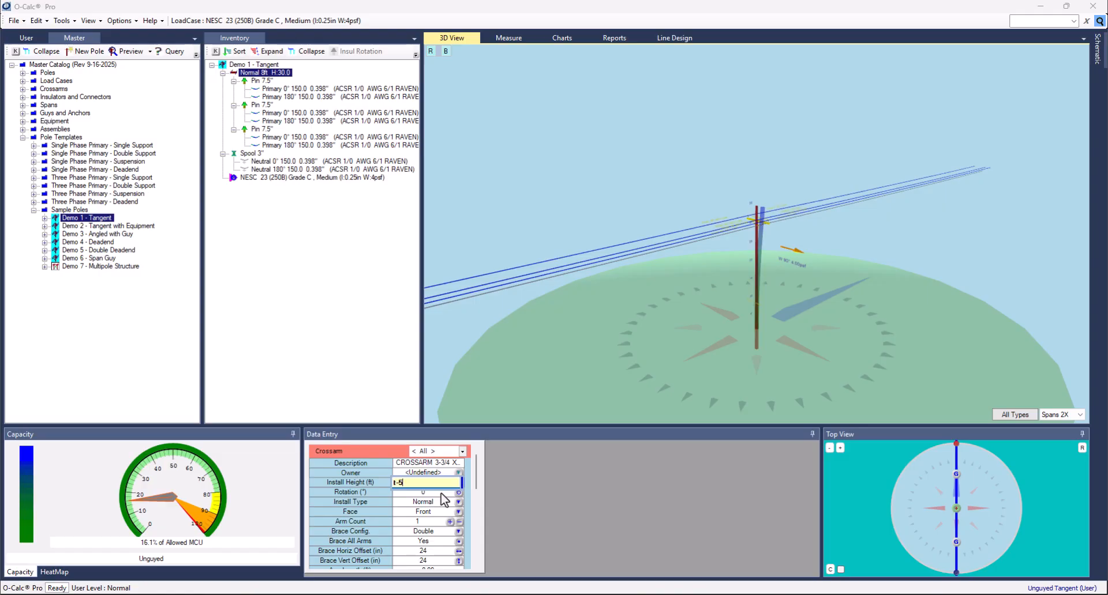
type("1")
key("Return")
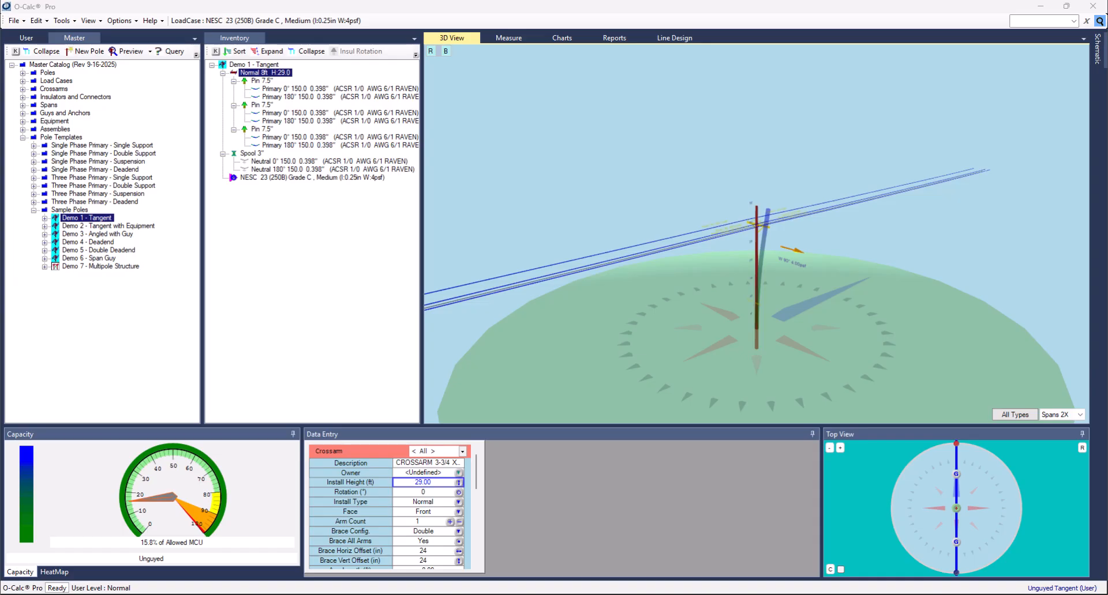
Set the end drop/rise of the spool's 0° neutral span by height above ground with HAGL=15, and inspect the span in 3D.
left_click(301, 163)
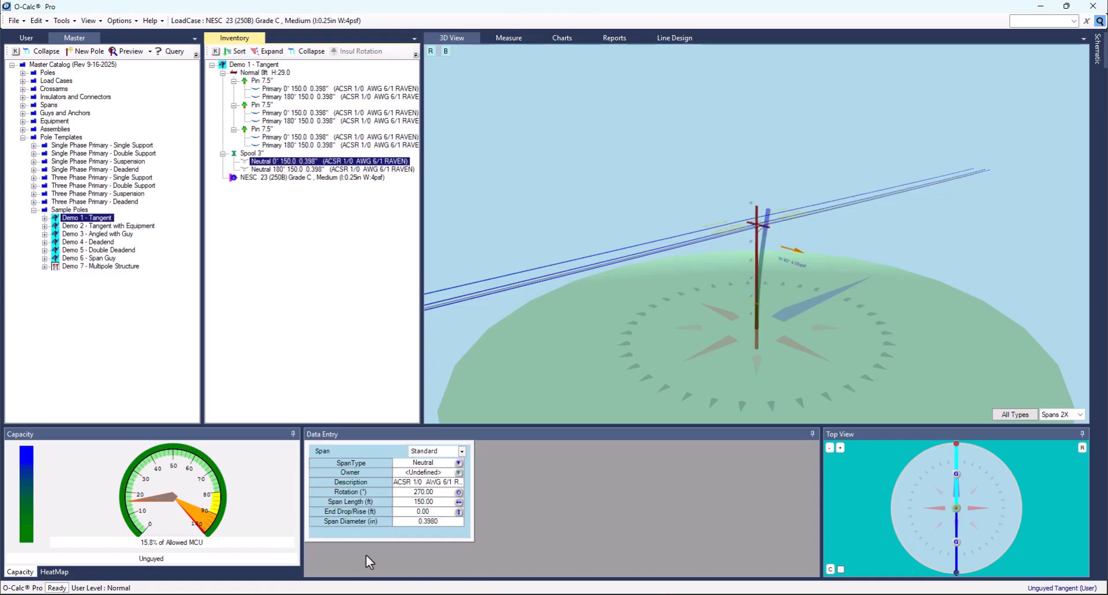
left_click(424, 513)
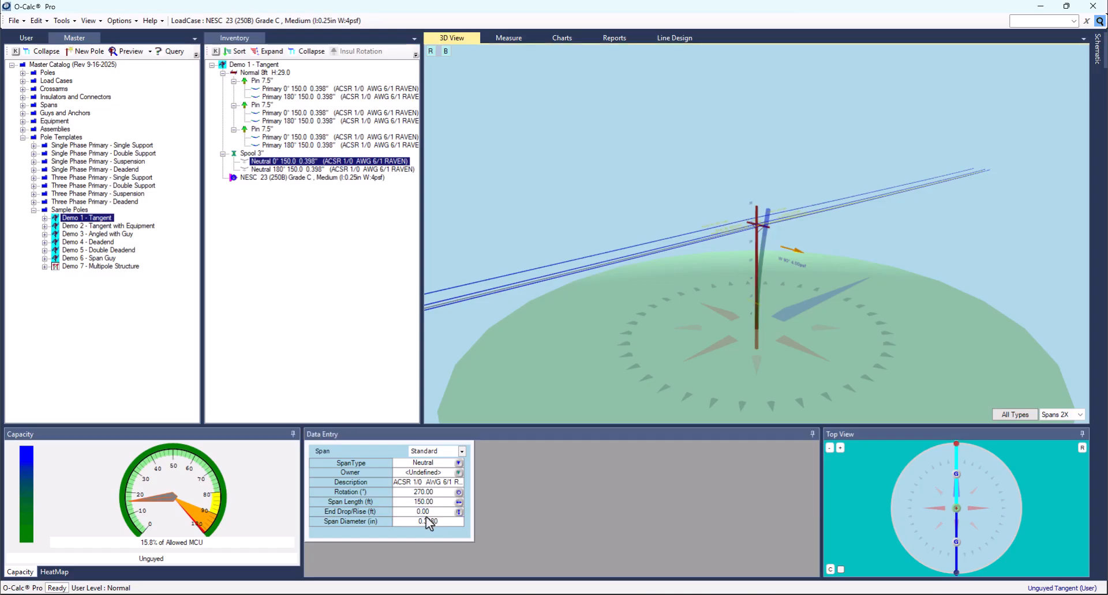
left_click(424, 512)
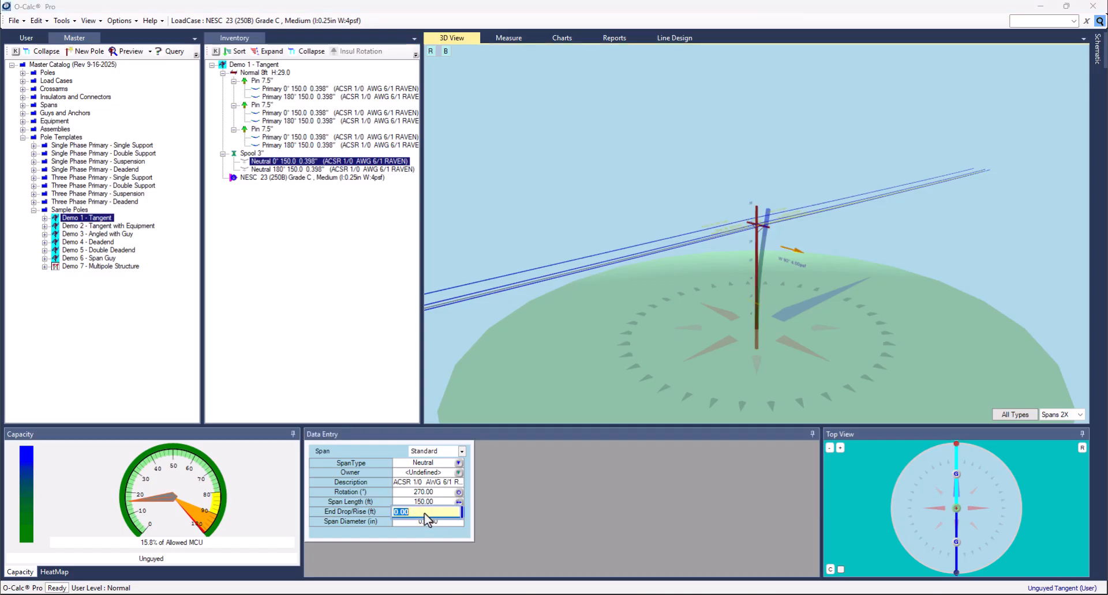
type("HAGL=")
type("15")
key("Return")
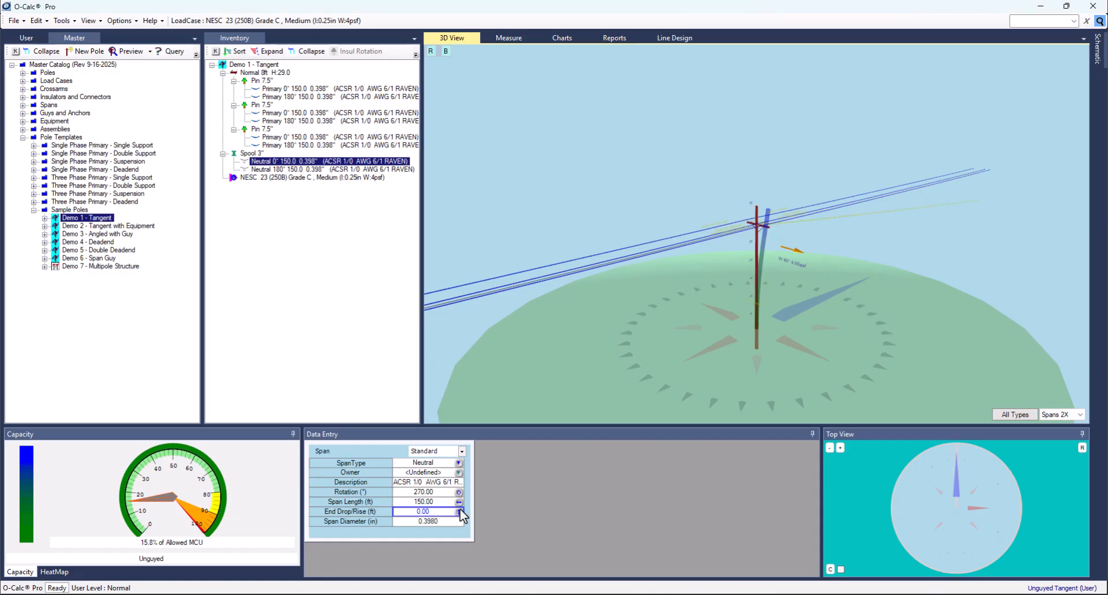
scroll(944, 213, "up", 2)
scroll(944, 213, "up", 2)
left_click_drag(956, 224, 998, 234)
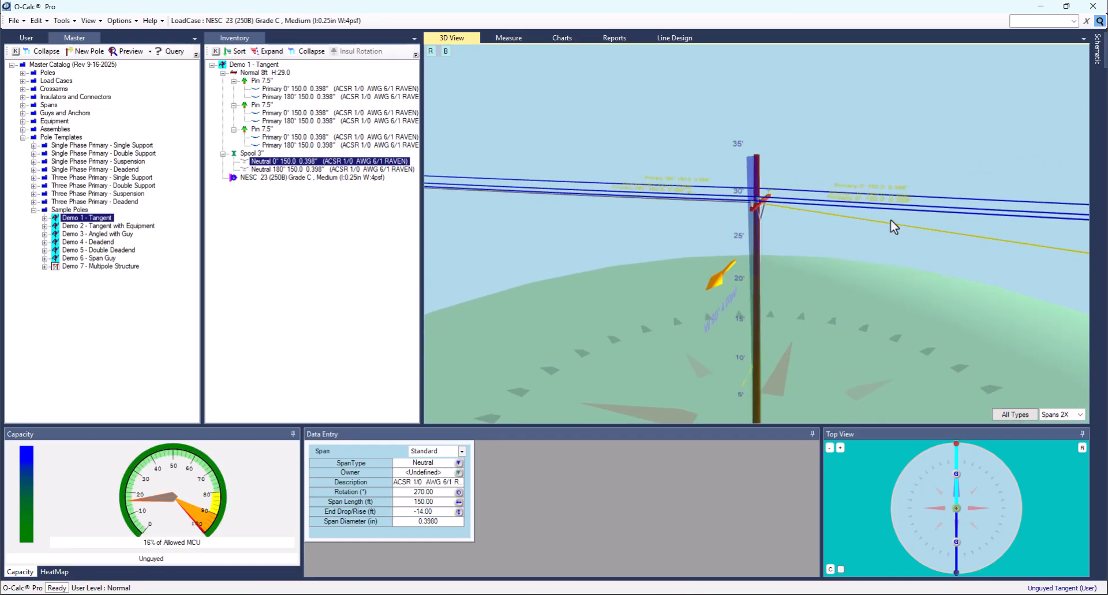
Set the 0° neutral span's end drop/rise with the shorter expression HA=10 and inspect the lowered span in 3D.
left_click(435, 513)
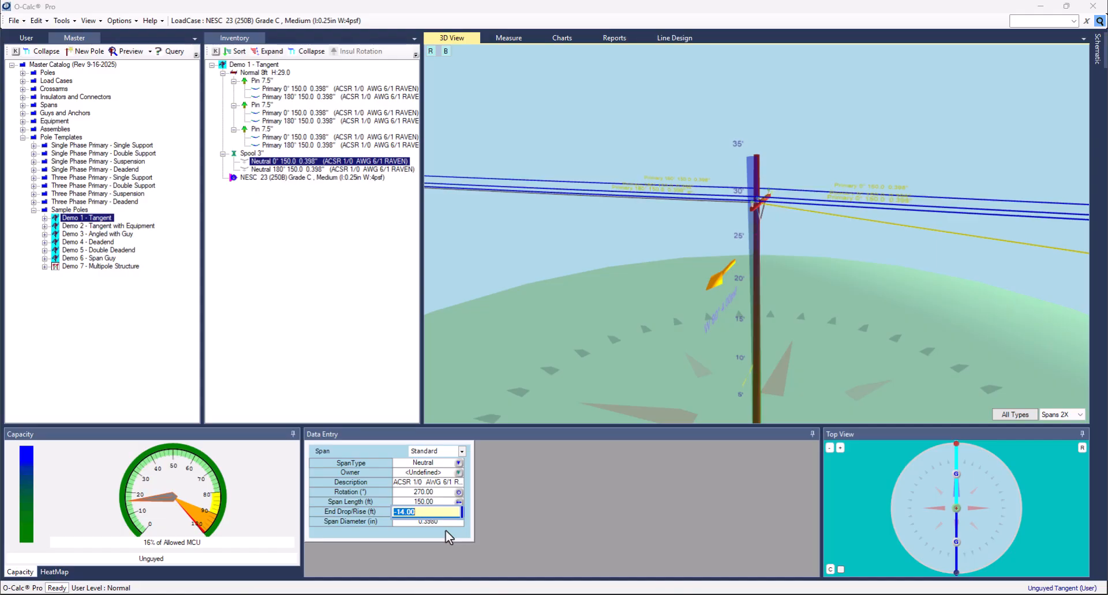
type("HA")
type("=10")
key("Return")
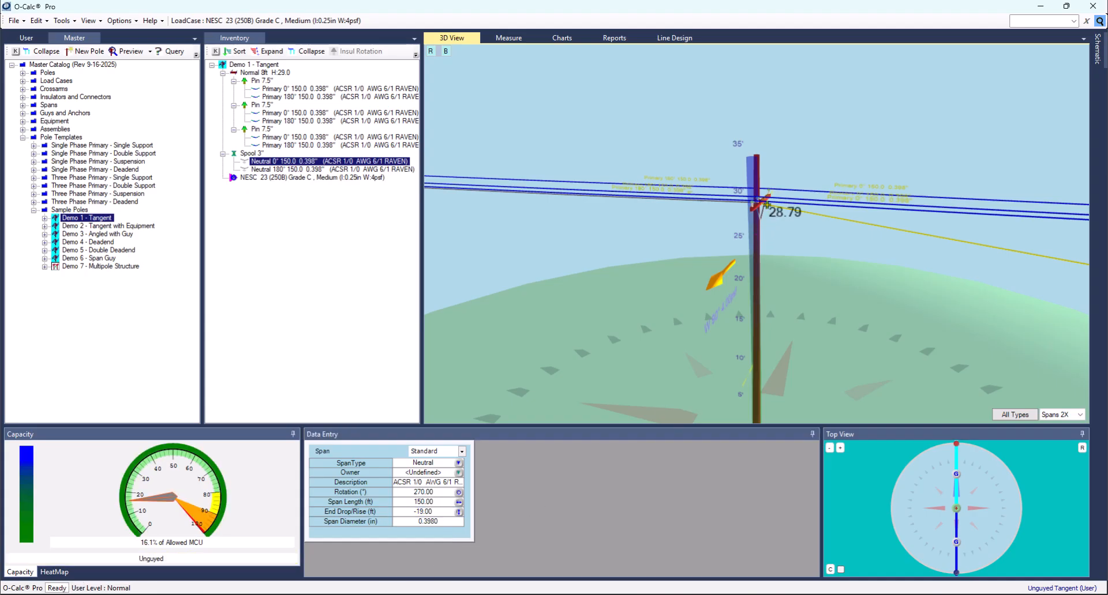
left_click_drag(885, 255, 987, 266)
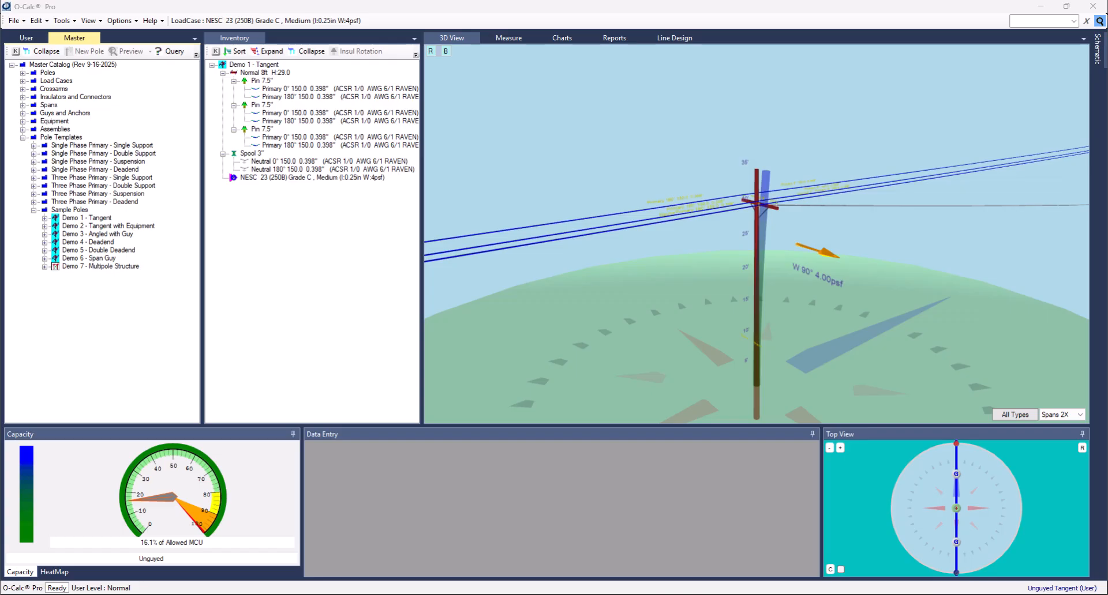
Place a single-phase Transformer 1PH-15KVA from the equipment catalog on the pole just below the crossarm, at about 26.4 ft.
left_click(22, 122)
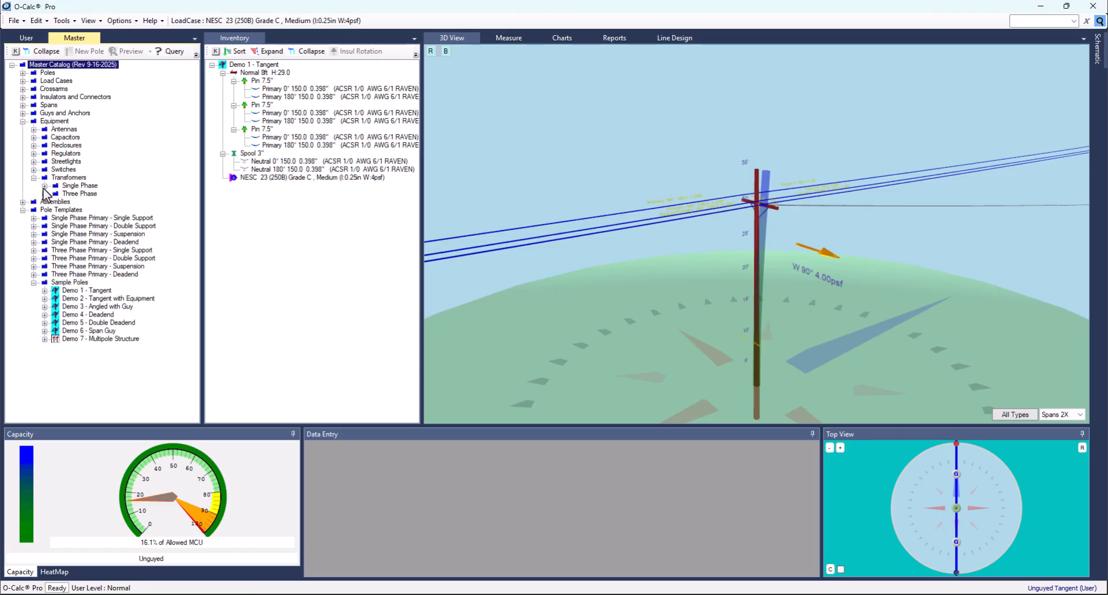
left_click(44, 186)
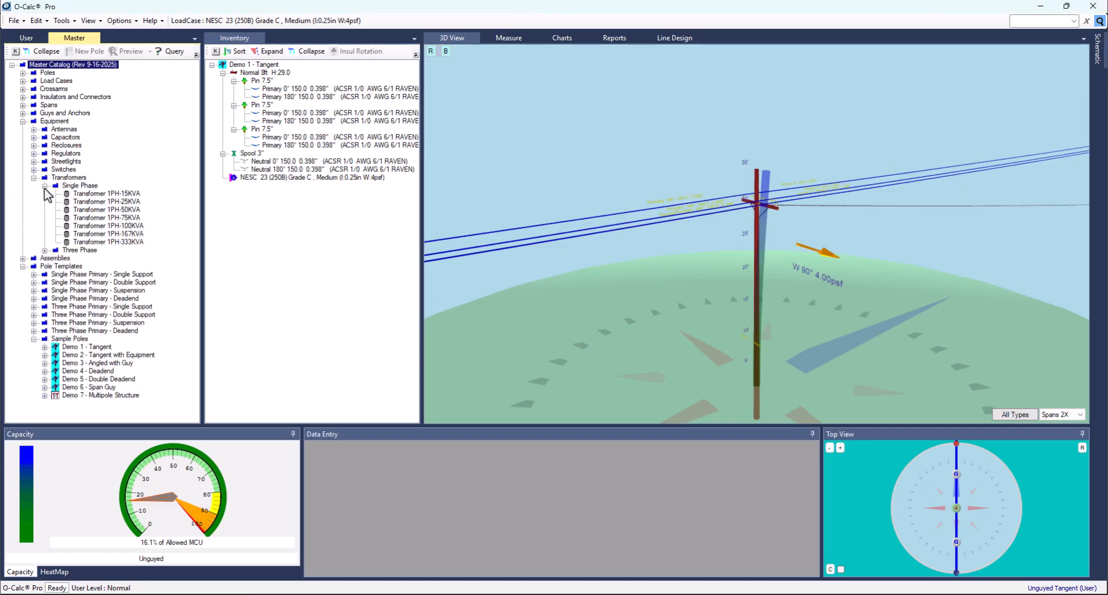
left_click(115, 193)
left_click_drag(118, 200, 756, 223)
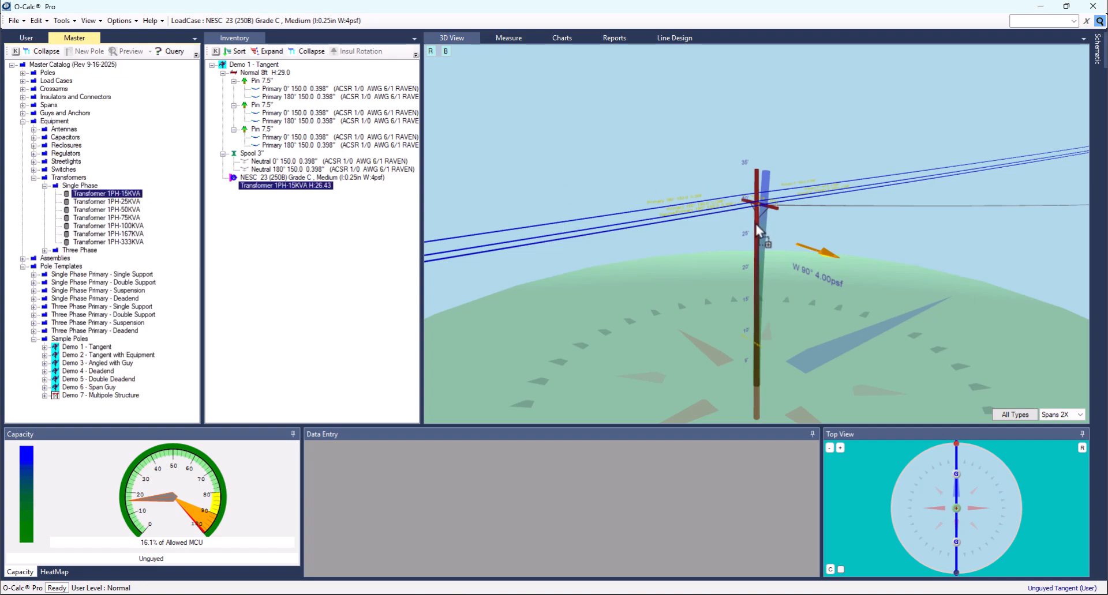
left_click(763, 225)
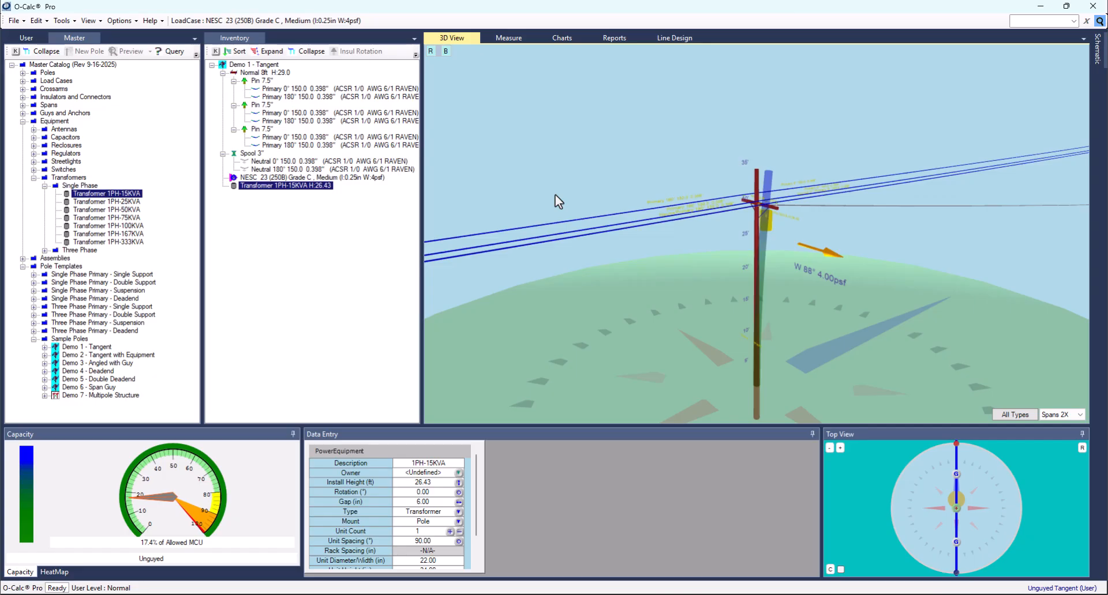
scroll(780, 223, "up", 4)
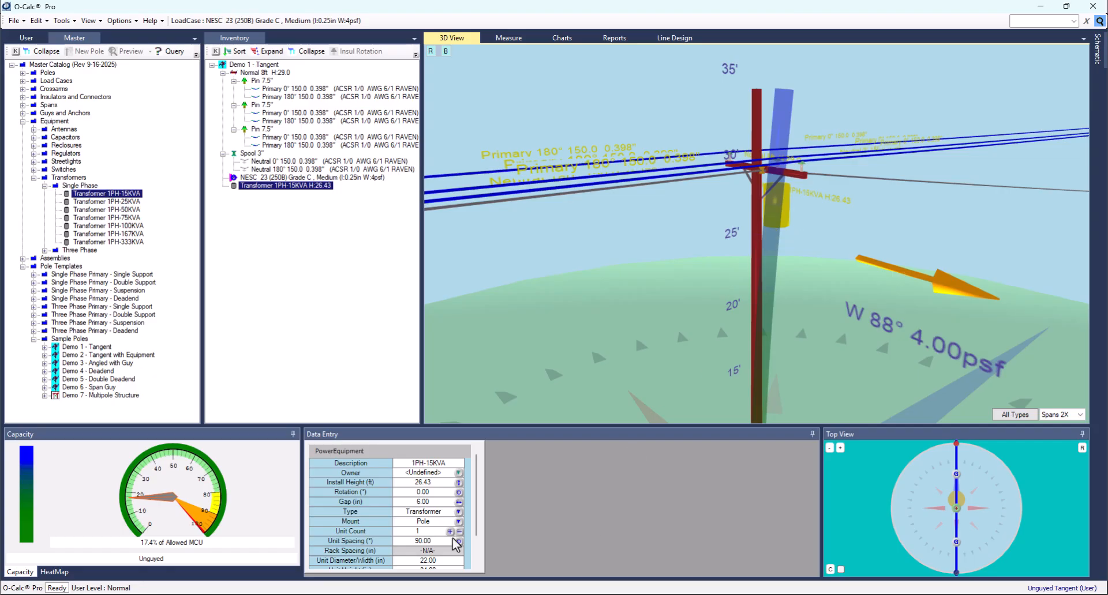
Set the transformer's install height to 25.58 ft by referencing the height of its top with a t@ expression.
left_click(439, 482)
left_click(441, 484)
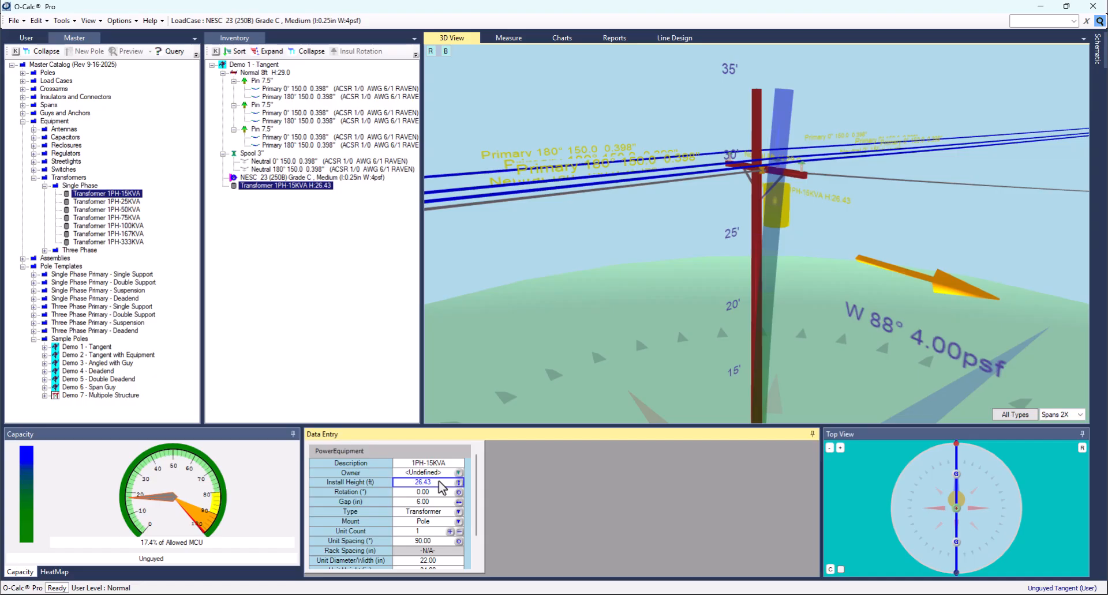
left_click(439, 482)
type("t@")
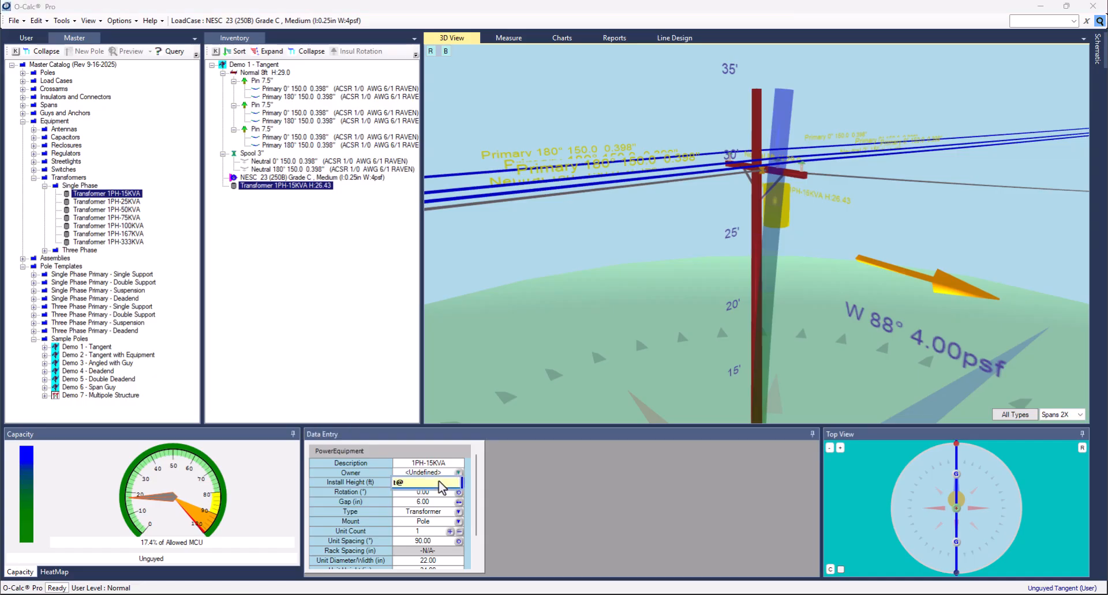
type("2")
type("5")
key("Return")
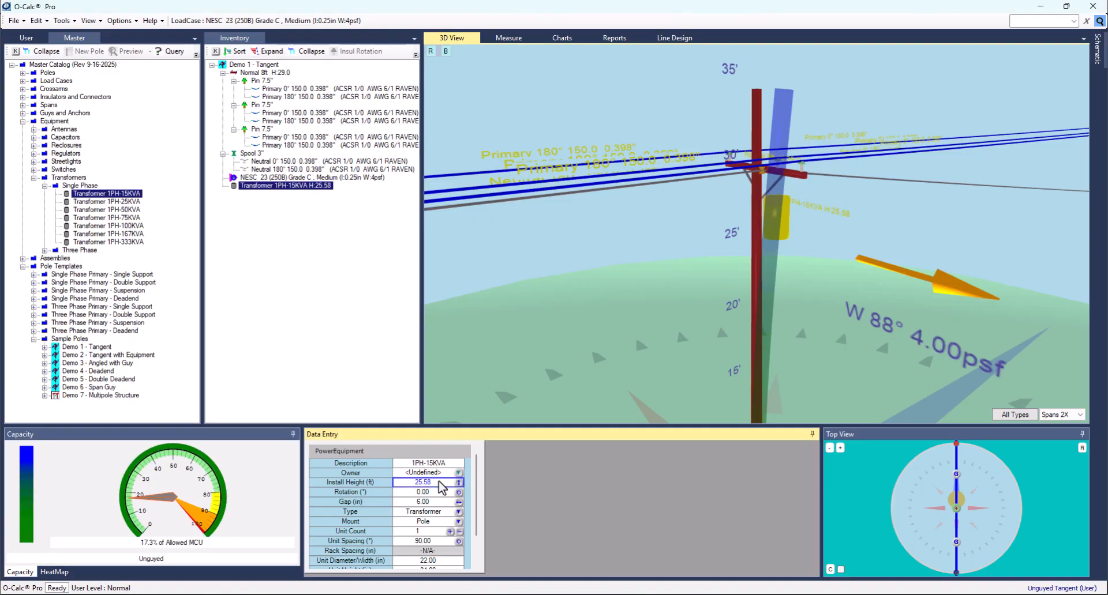
mouse_move(1098, 52)
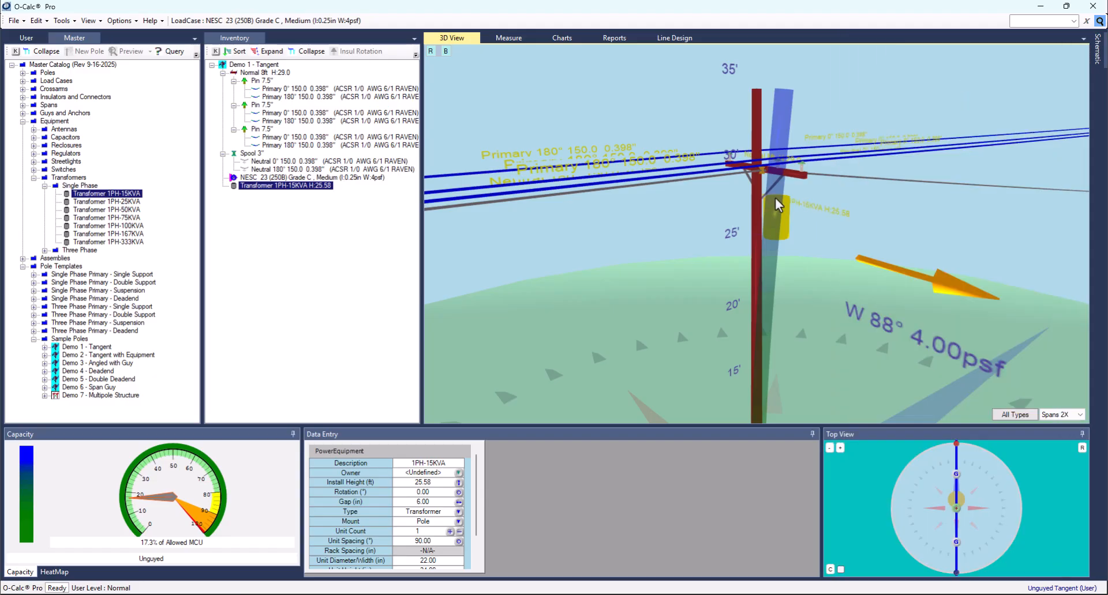
scroll(779, 200, "up", 3)
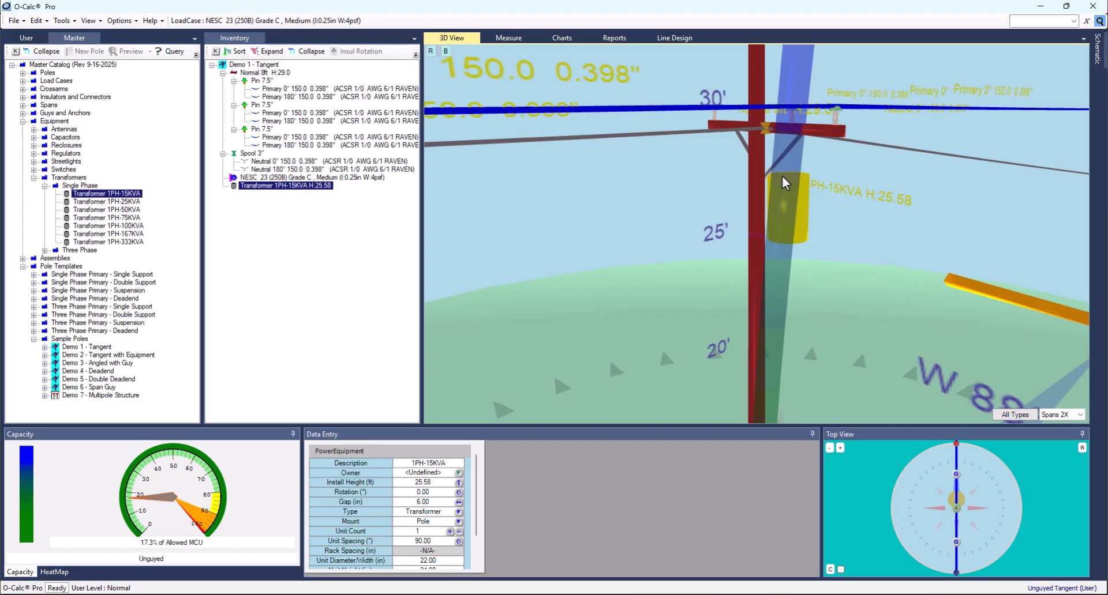
Set the transformer's install height to 26.42 ft by referencing the height of its bottom with a b@ expression.
left_click(430, 483)
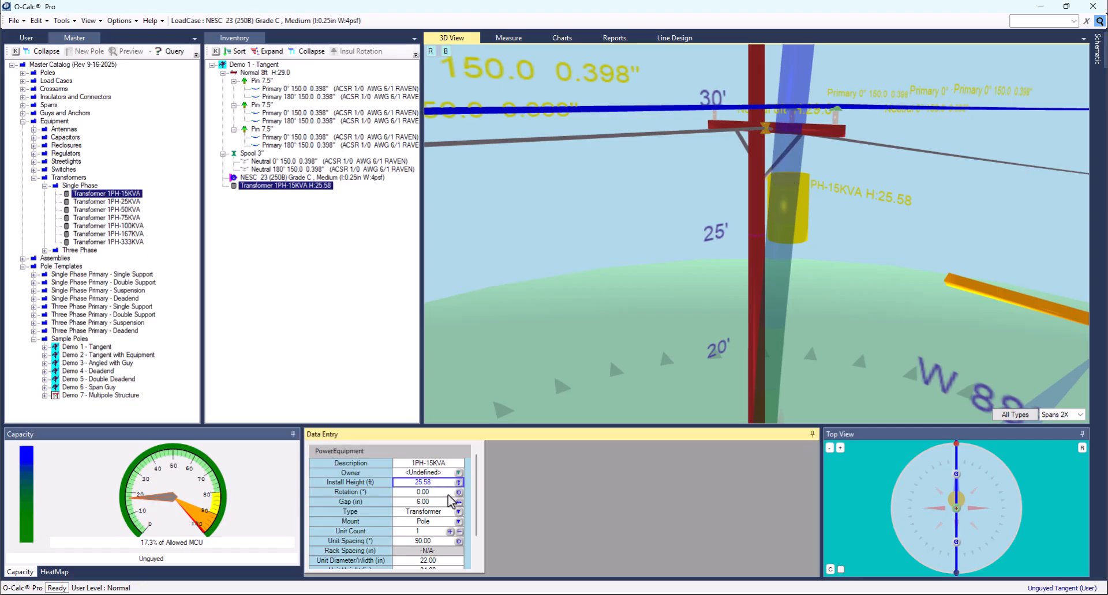
type("b@")
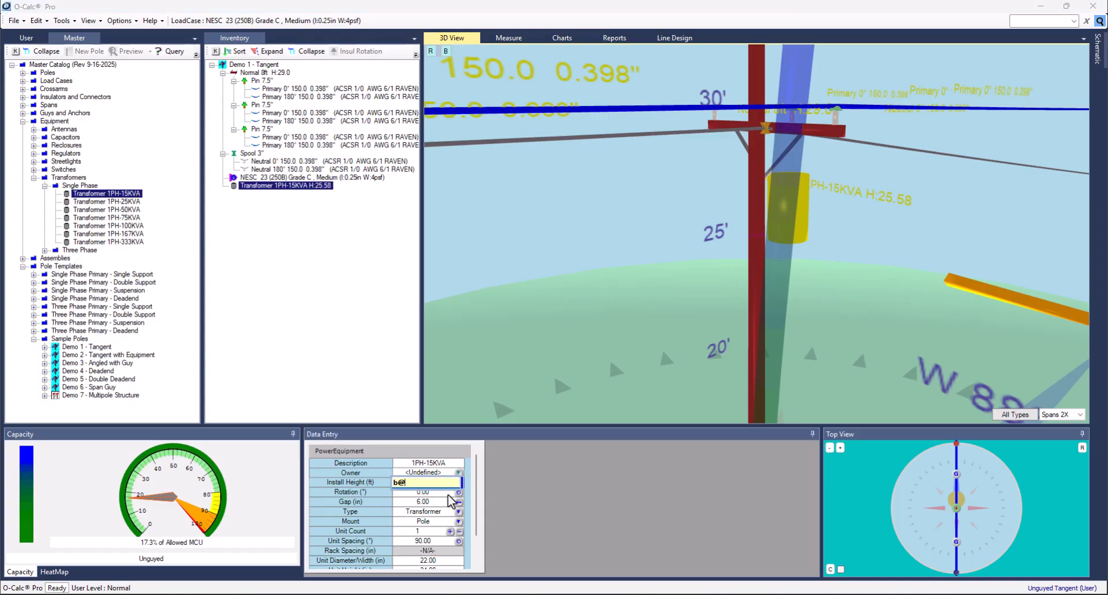
type(".42")
key("Return")
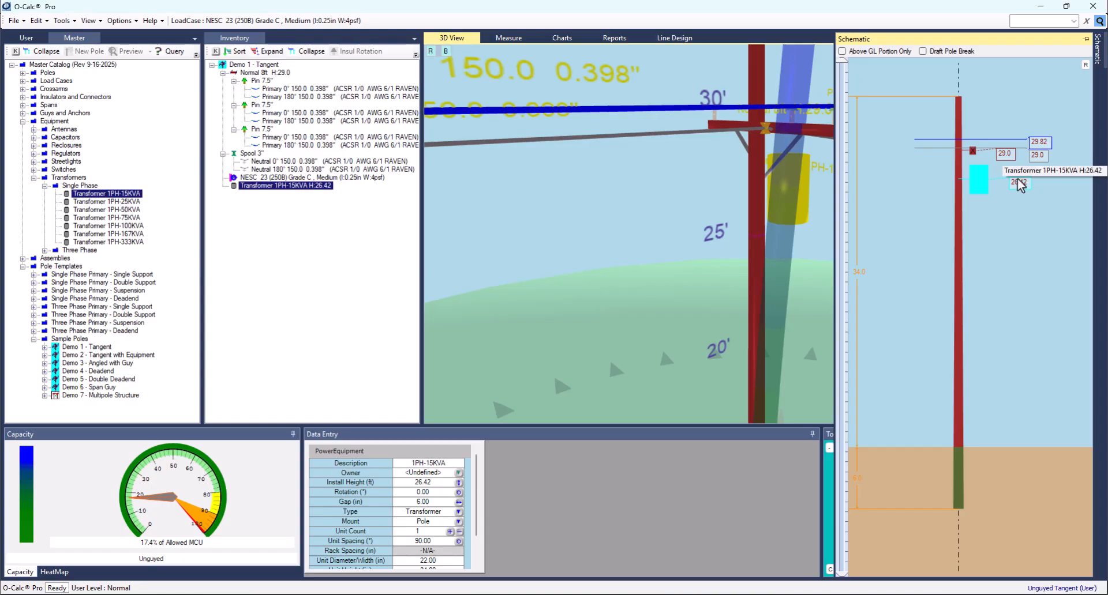
Set the transformer's install height by its center with the expression c@25, and check its position in the schematic.
left_click(441, 483)
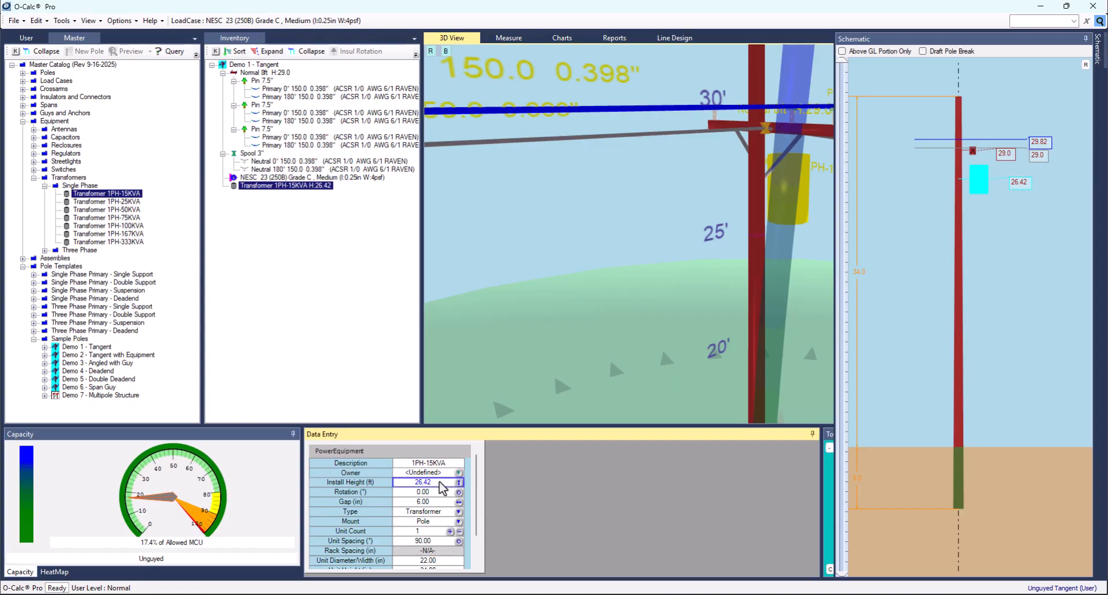
type("c")
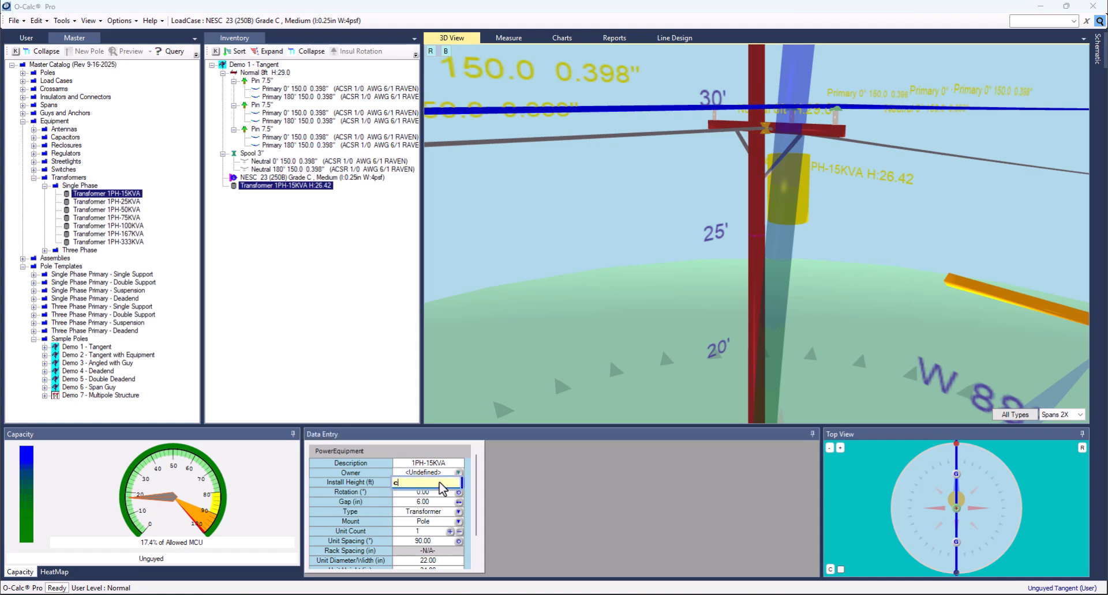
type("@25")
key("Return")
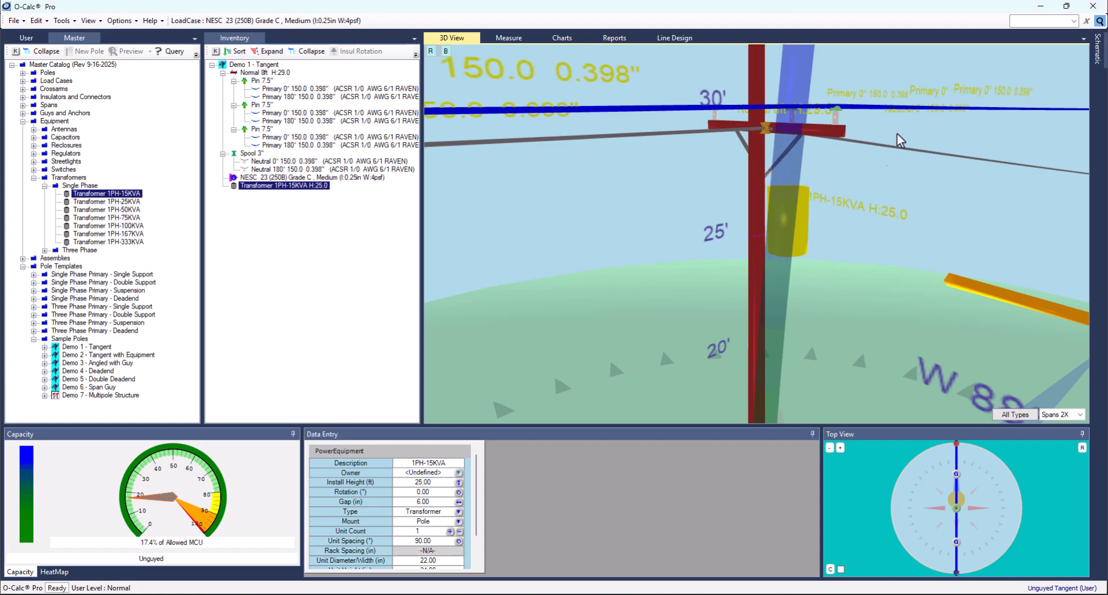
mouse_move(1098, 52)
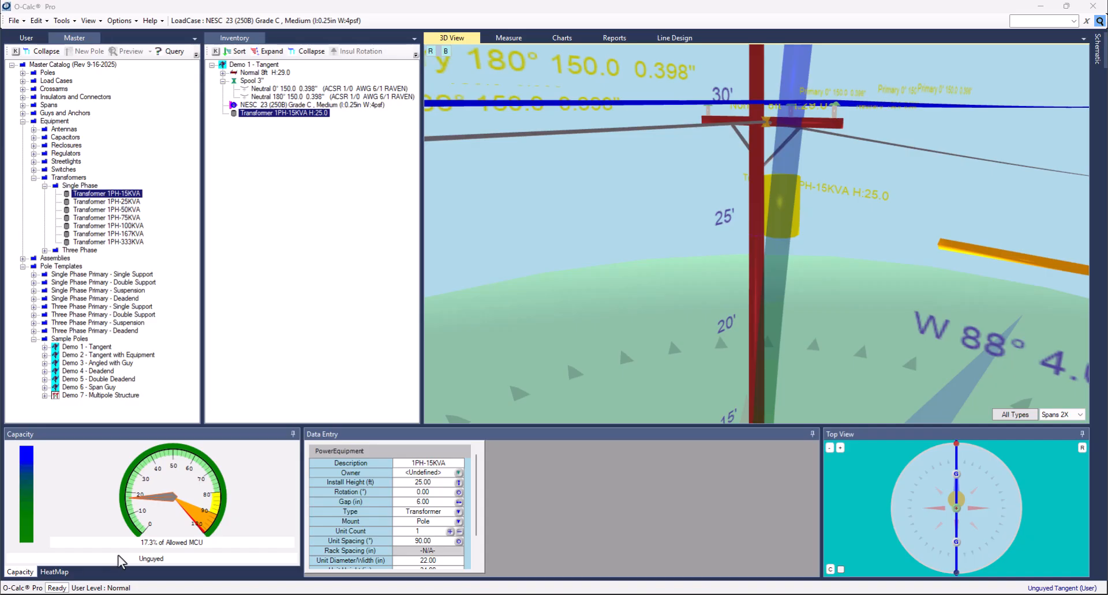
Set the 8 ft crossarm as the reference origin for data entry.
left_click(817, 153)
left_click_drag(817, 152, 817, 148)
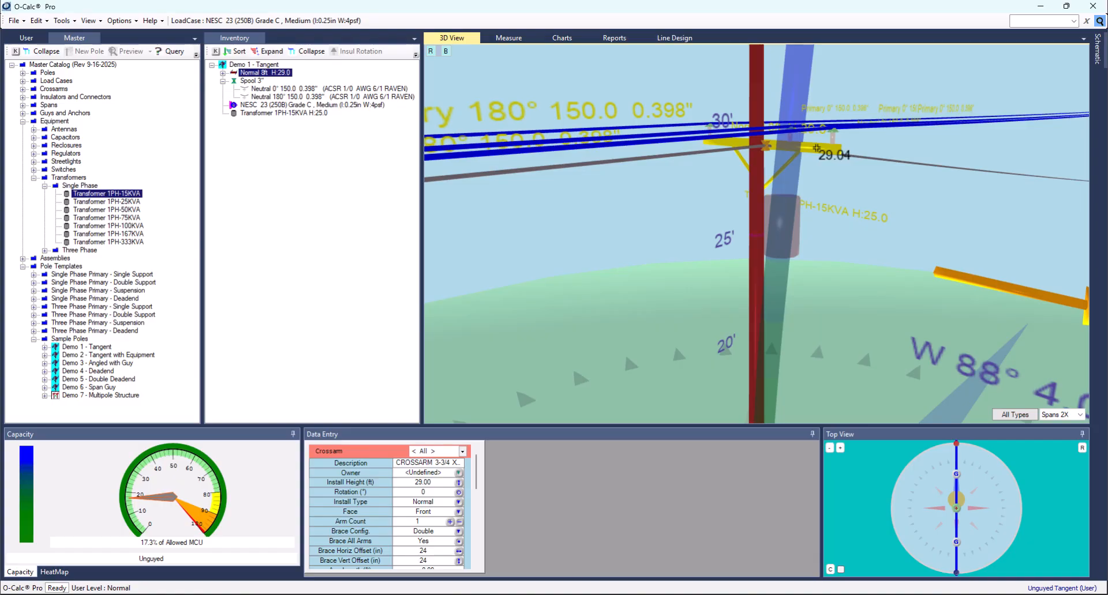
right_click(816, 148)
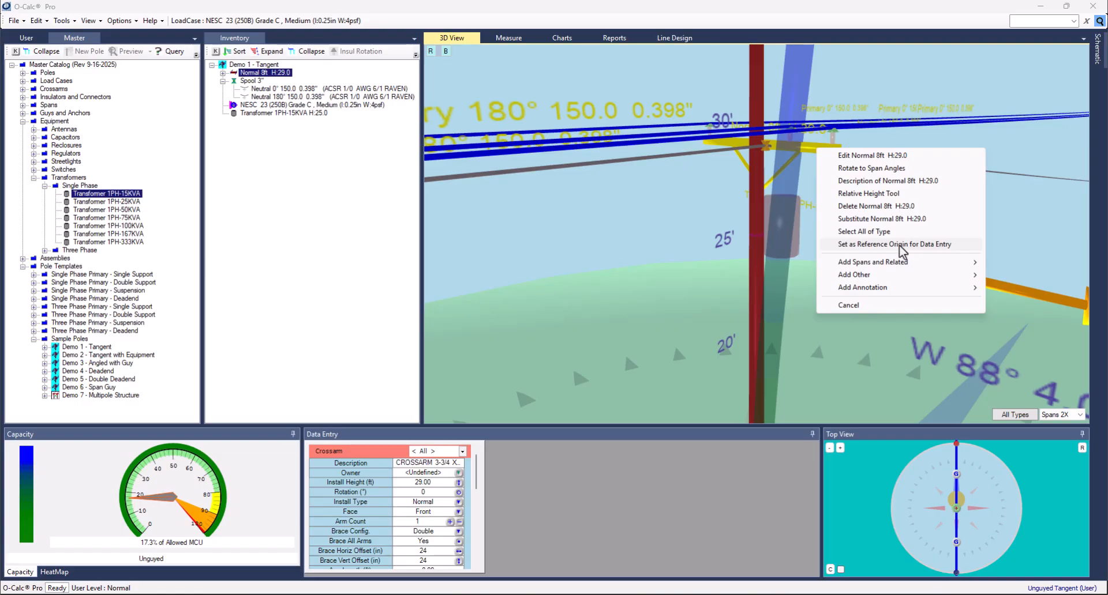
left_click(921, 246)
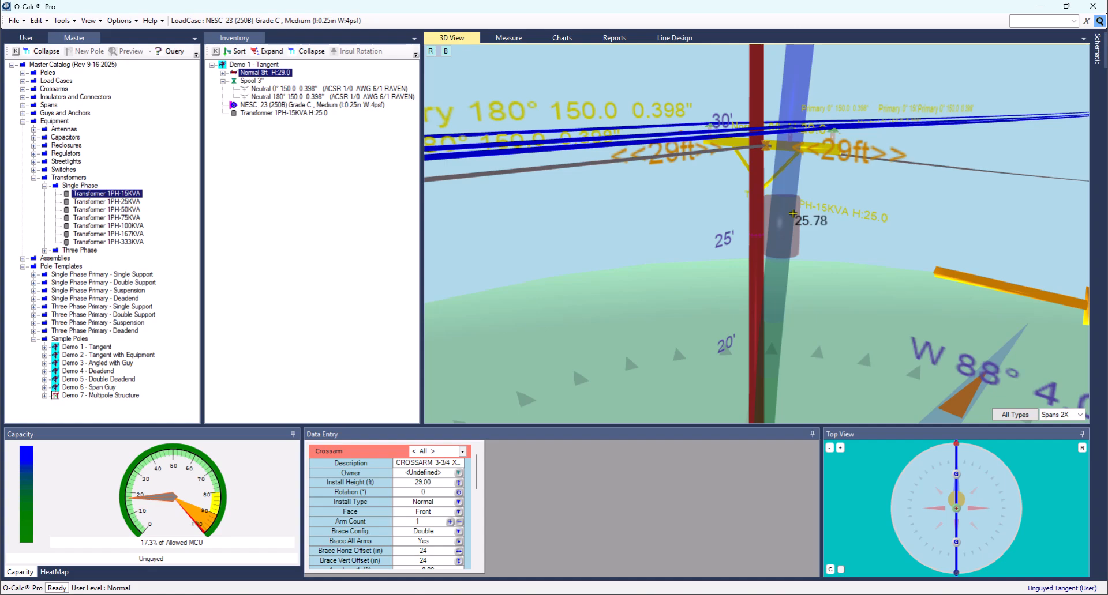
Place the transformer 4 ft below the reference crossarm by setting its install height with ref=-4.
left_click(794, 211)
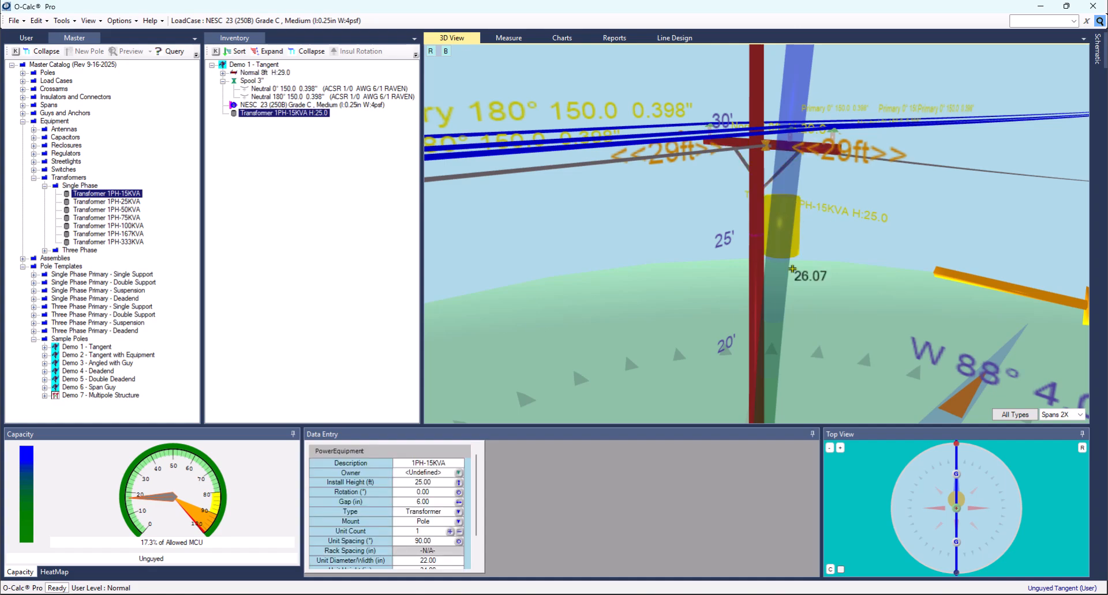
left_click(442, 482)
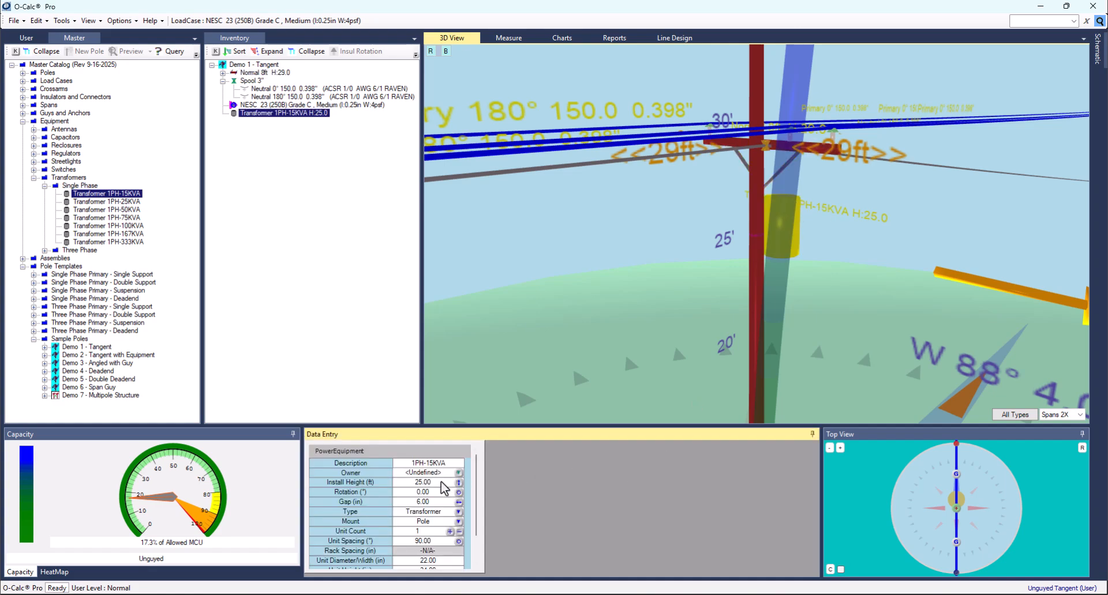
key("BackSpace")
type("ref=")
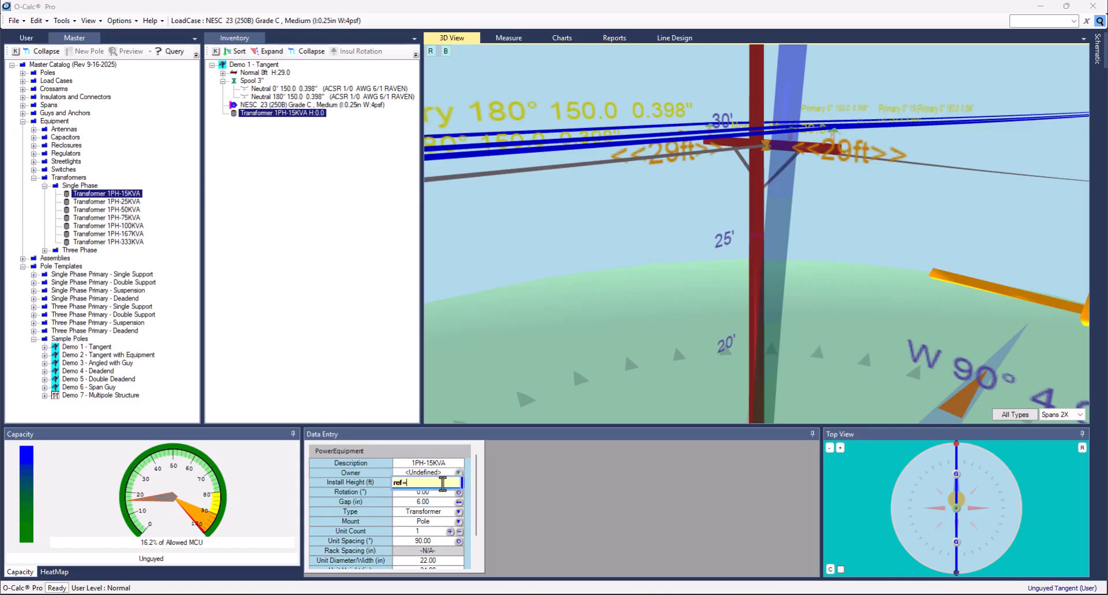
type("-4")
key("Return")
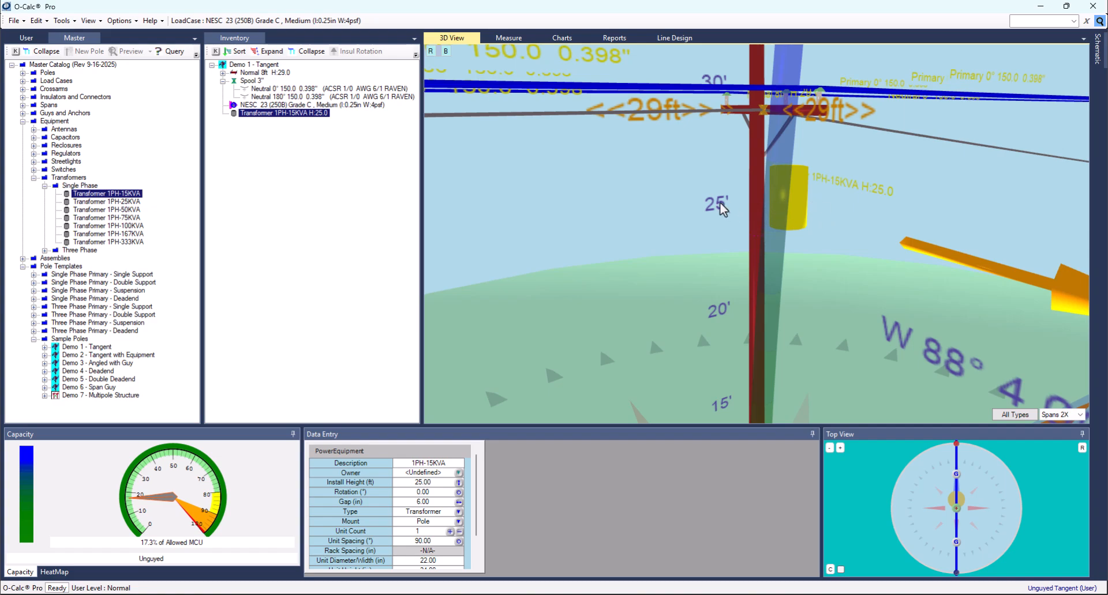
Set the transformer's install height to 31 ft, above the reference crossarm, with a ref= expression.
left_click(437, 483)
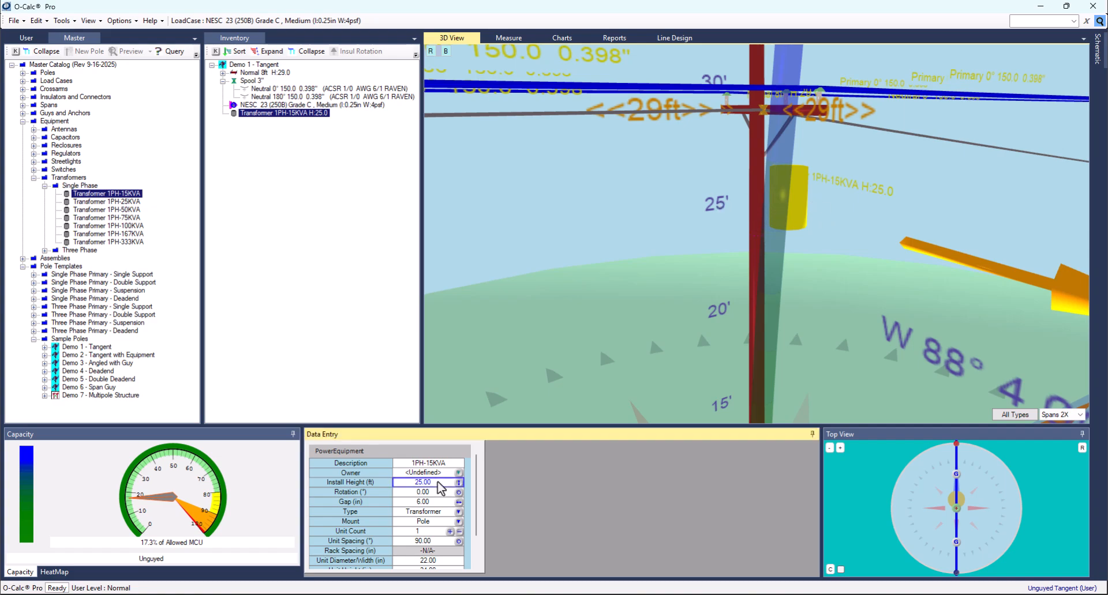
type("ref")
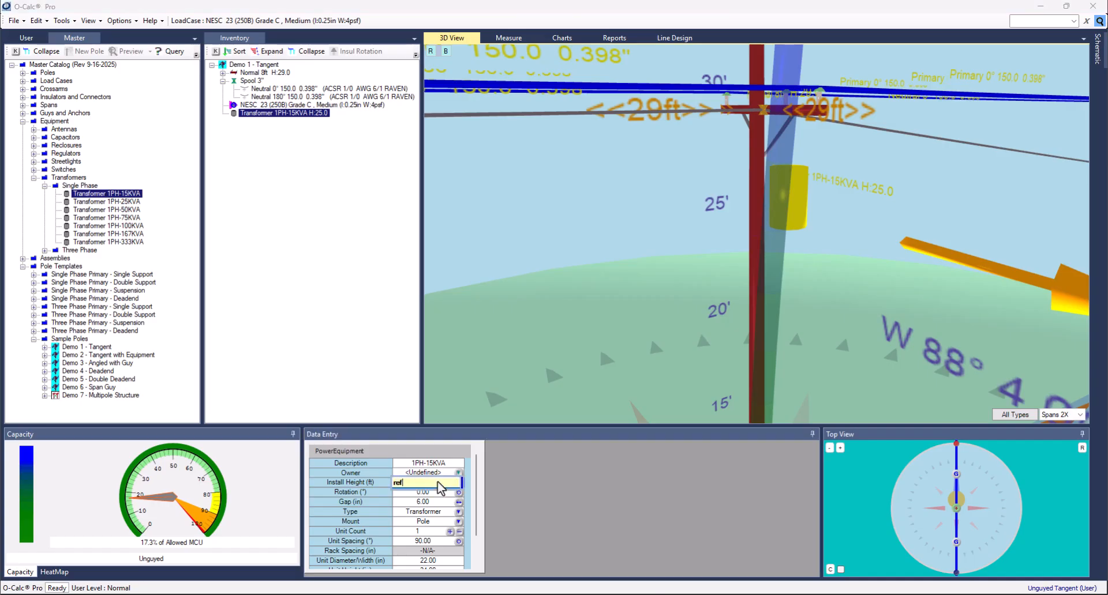
type("=")
type("31")
key("Return")
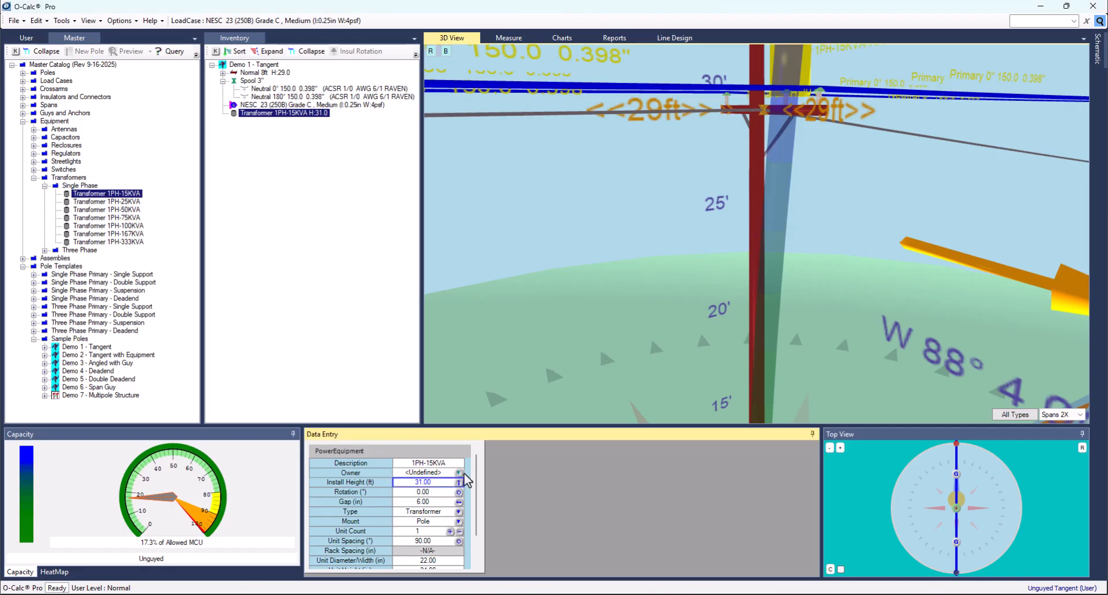
scroll(805, 132, "down", 2)
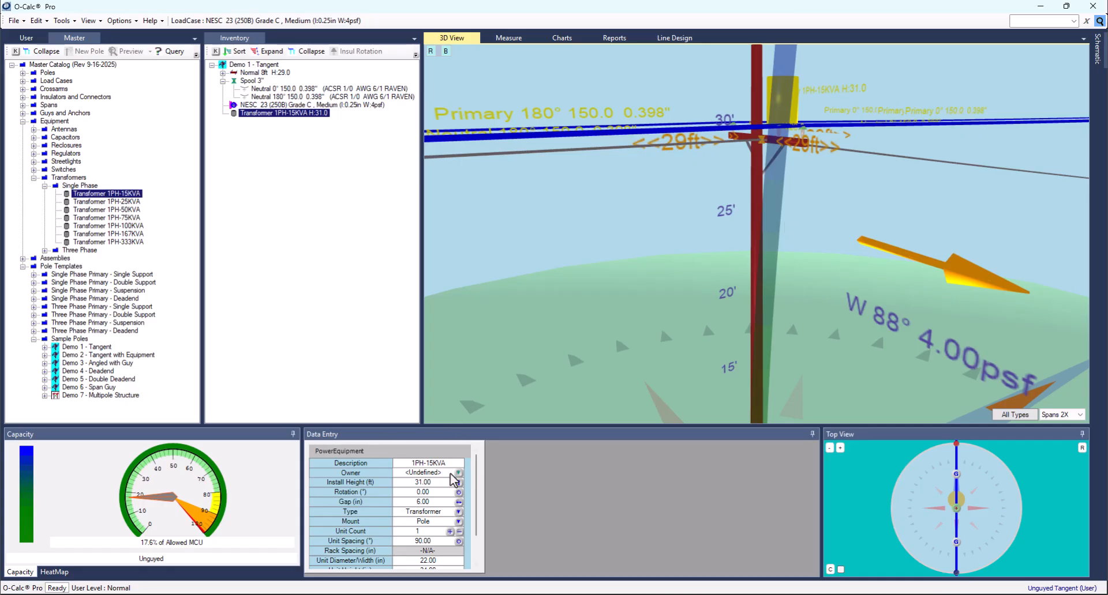
Try to set the transformer's install height with the unsigned expression ref=3, and inspect its position in 3D and in the schematic.
left_click(439, 483)
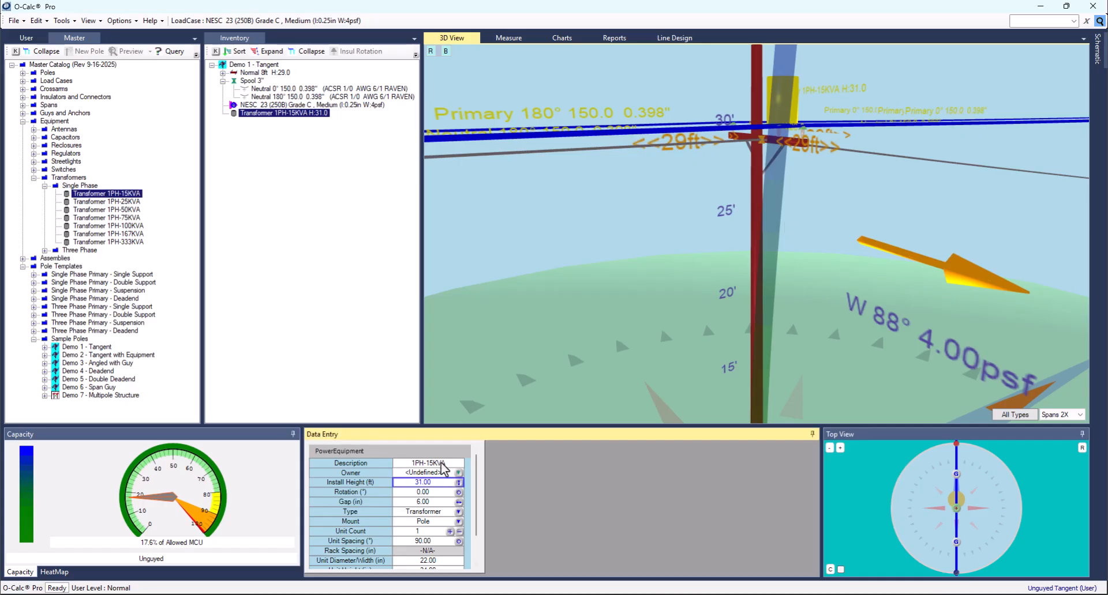
type("ref=")
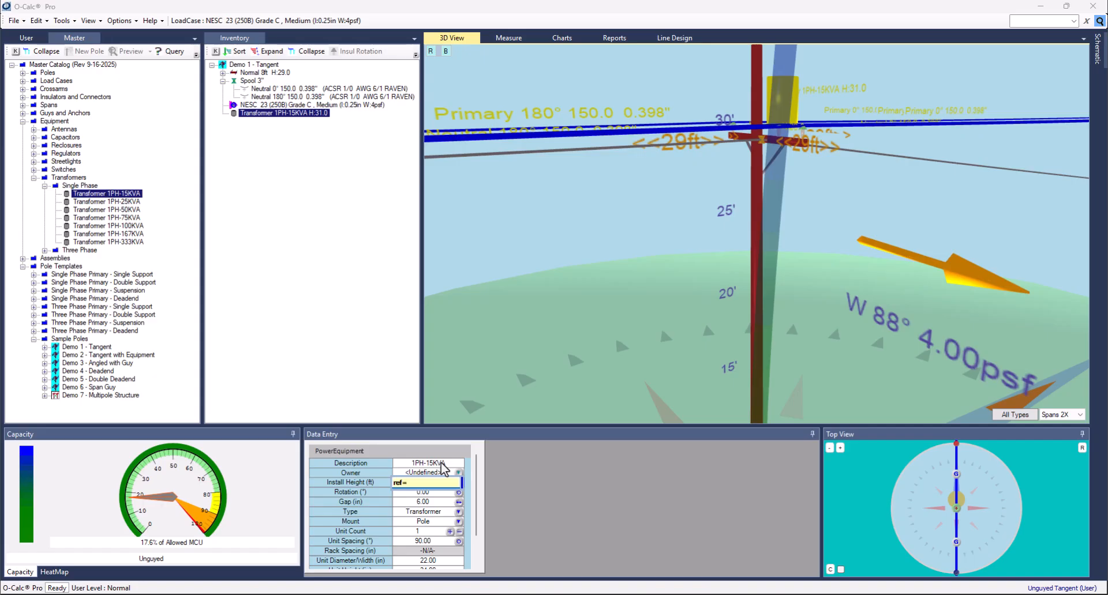
type("3")
key("Return")
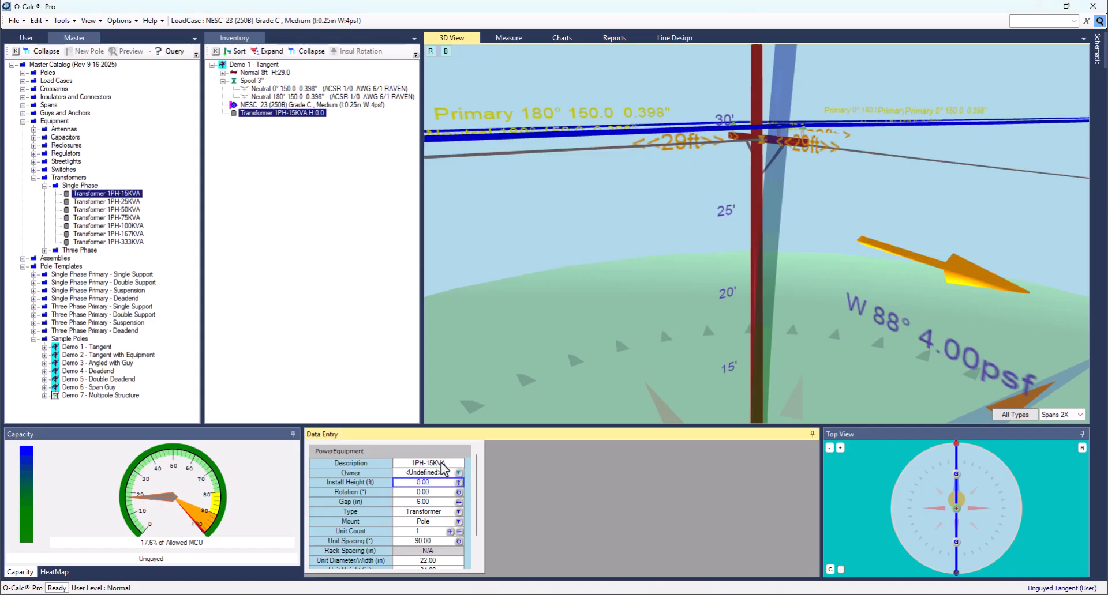
scroll(829, 267, "down", 3)
scroll(803, 327, "down", 3)
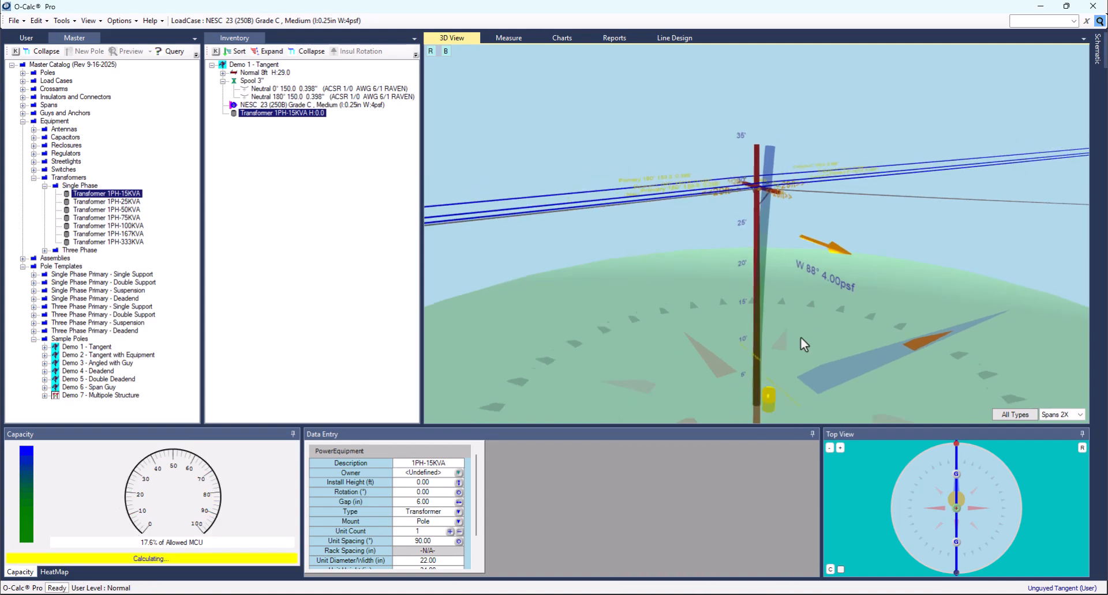
left_click_drag(771, 334, 773, 356)
scroll(773, 355, "up", 4)
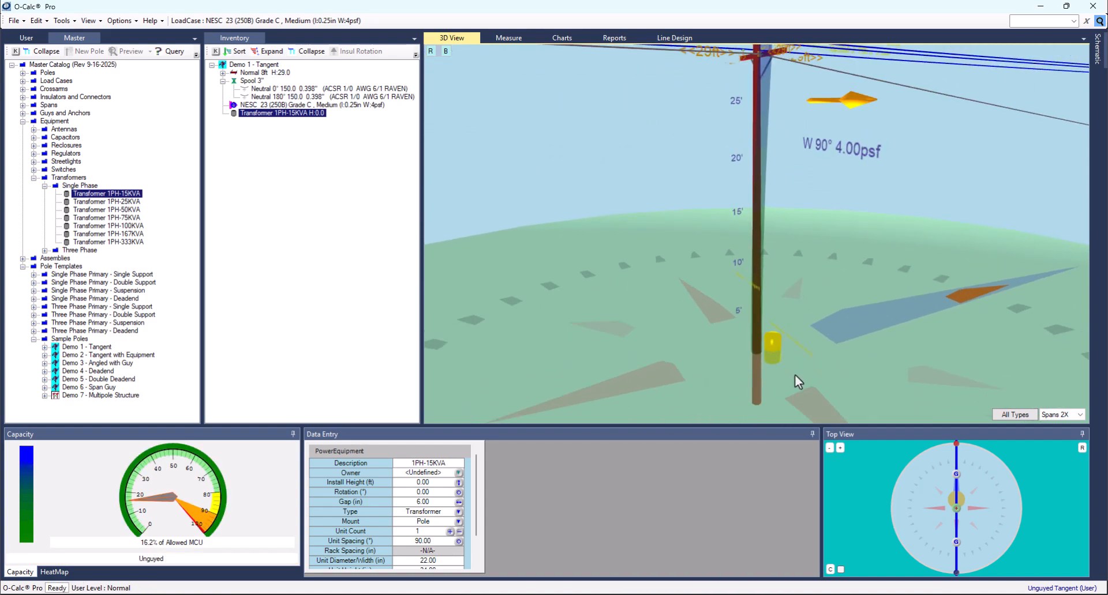
left_click(1095, 43)
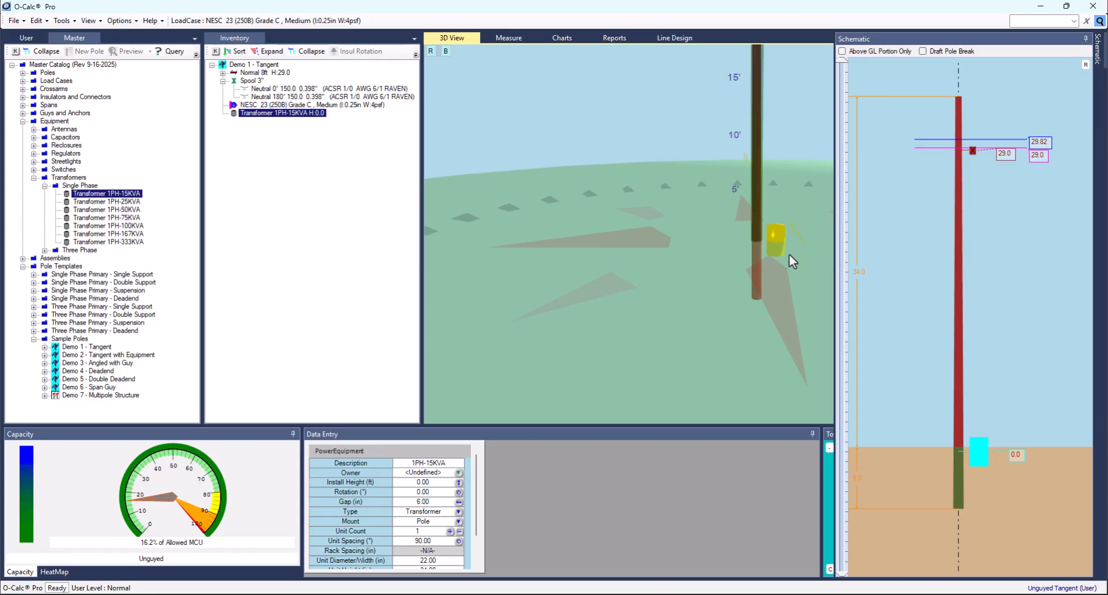
scroll(784, 268, "up", 2)
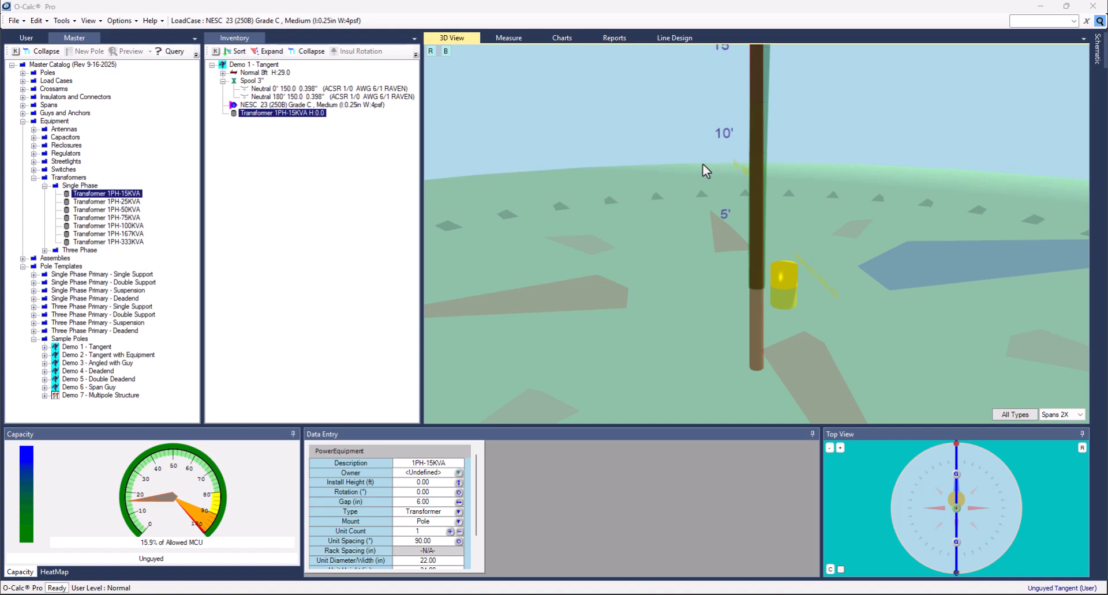
Set the 8 ft crossarm's rotation to 20° and view the pole and its spans from above.
scroll(702, 164, "down", 3)
left_click_drag(701, 105, 701, 64)
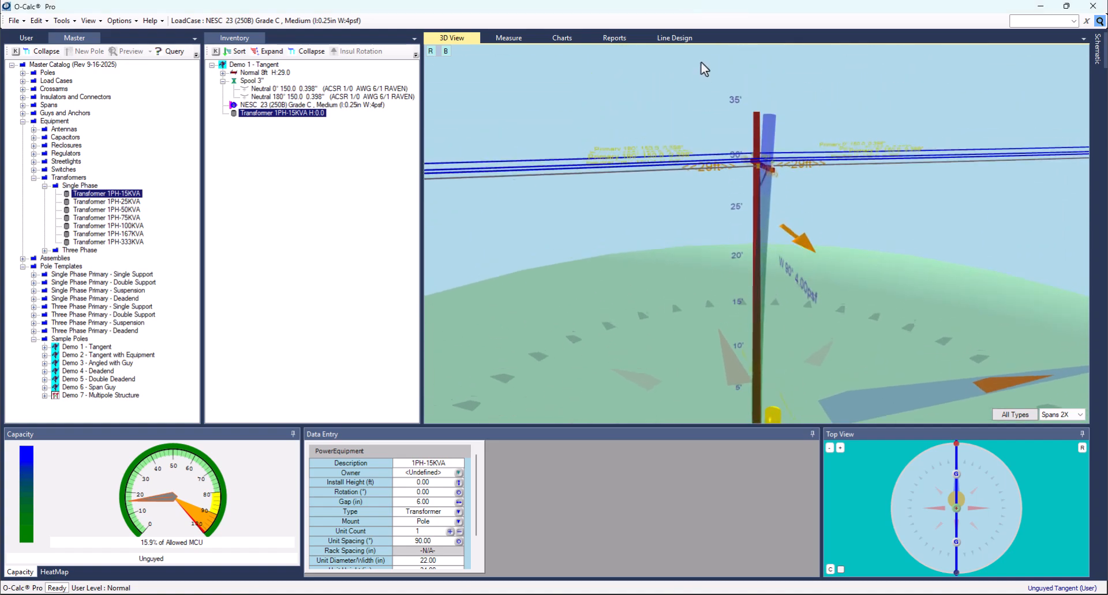
scroll(758, 89, "up", 3)
left_click(769, 131)
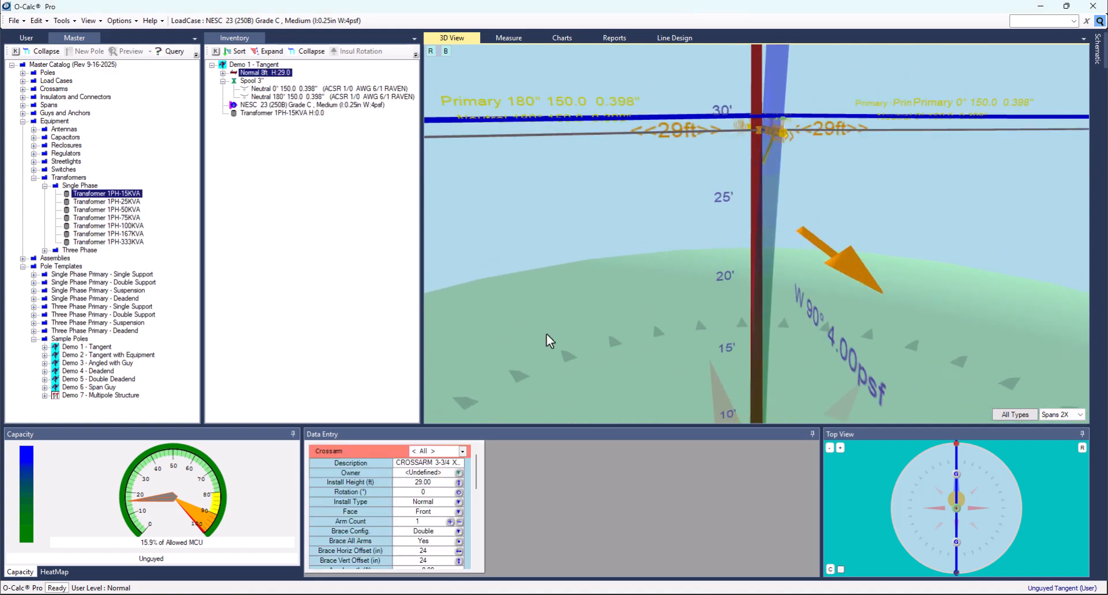
left_click(434, 492)
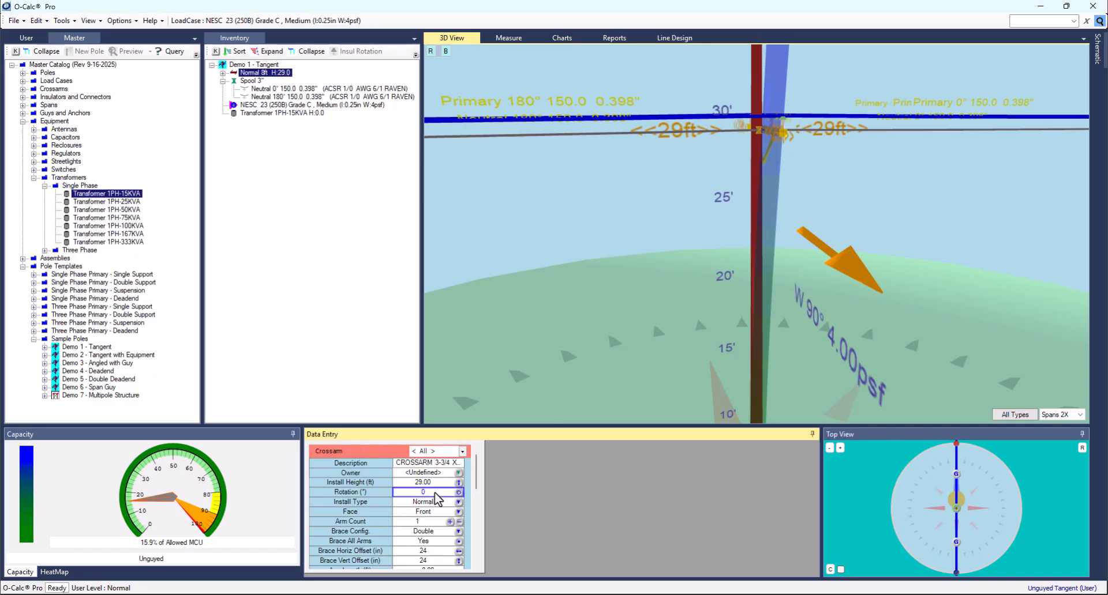
type("20")
key("Return")
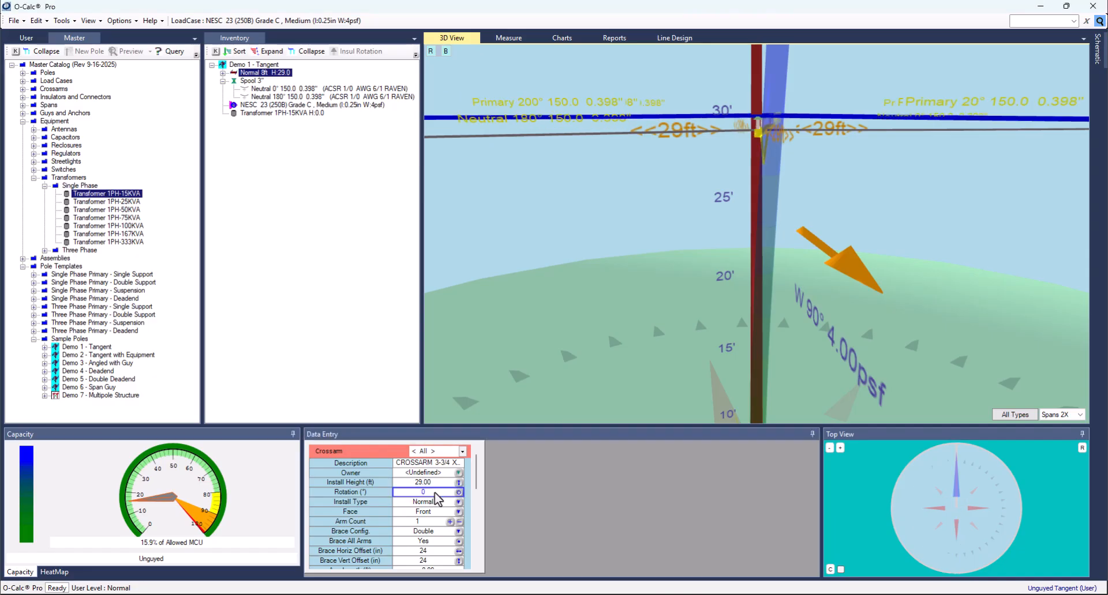
left_click(446, 52)
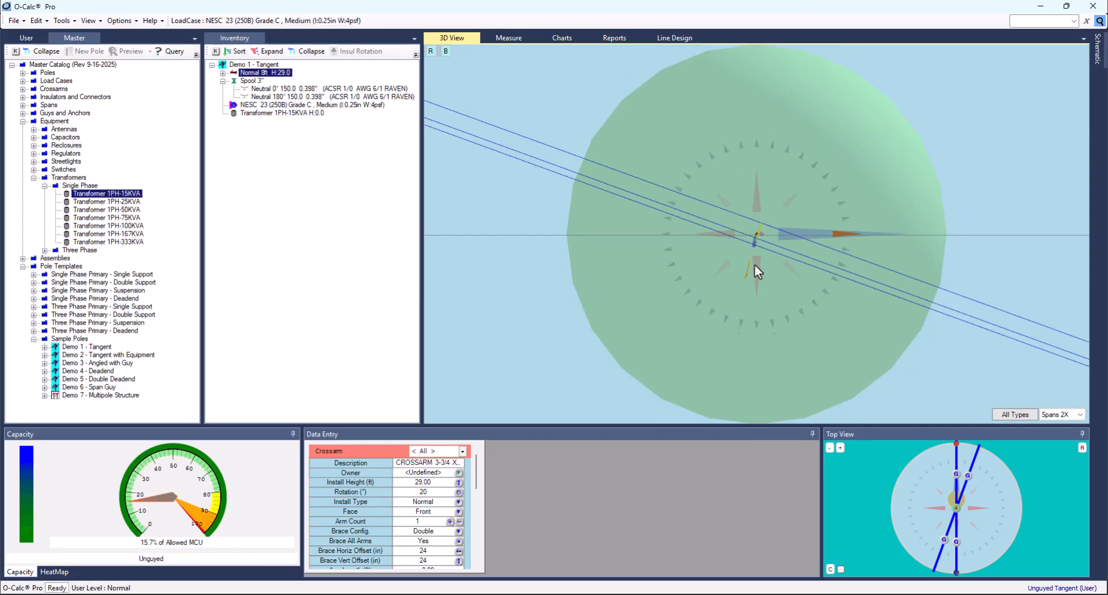
Undo the crossarm's 20° rotation and return from the overhead view to a side view of the pole.
scroll(757, 257, "up", 4)
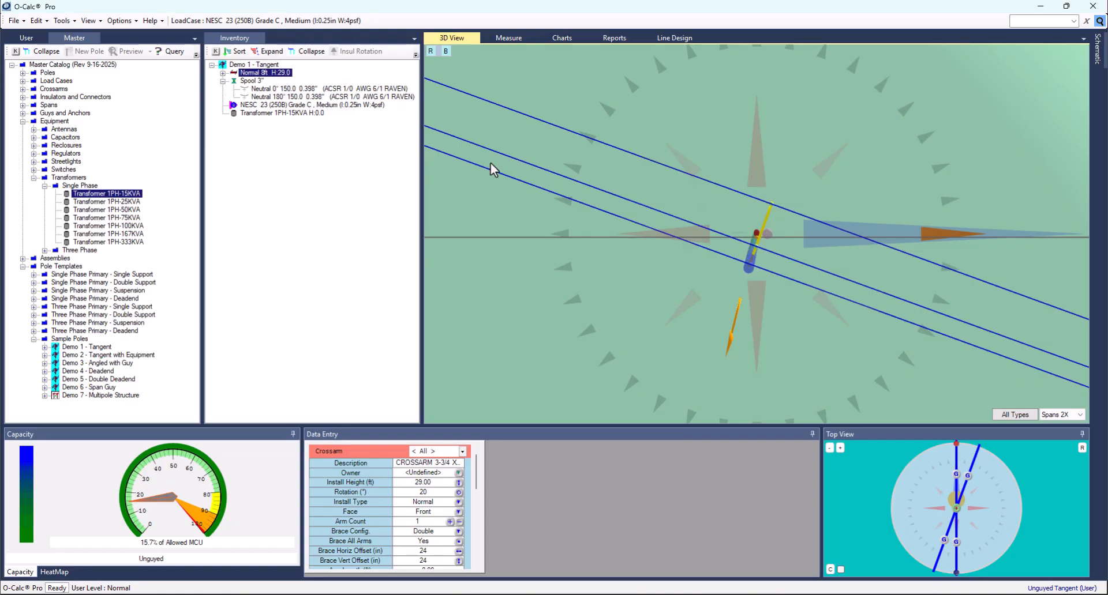
key("ctrl+z")
left_click(432, 50)
left_click_drag(807, 234, 855, 239)
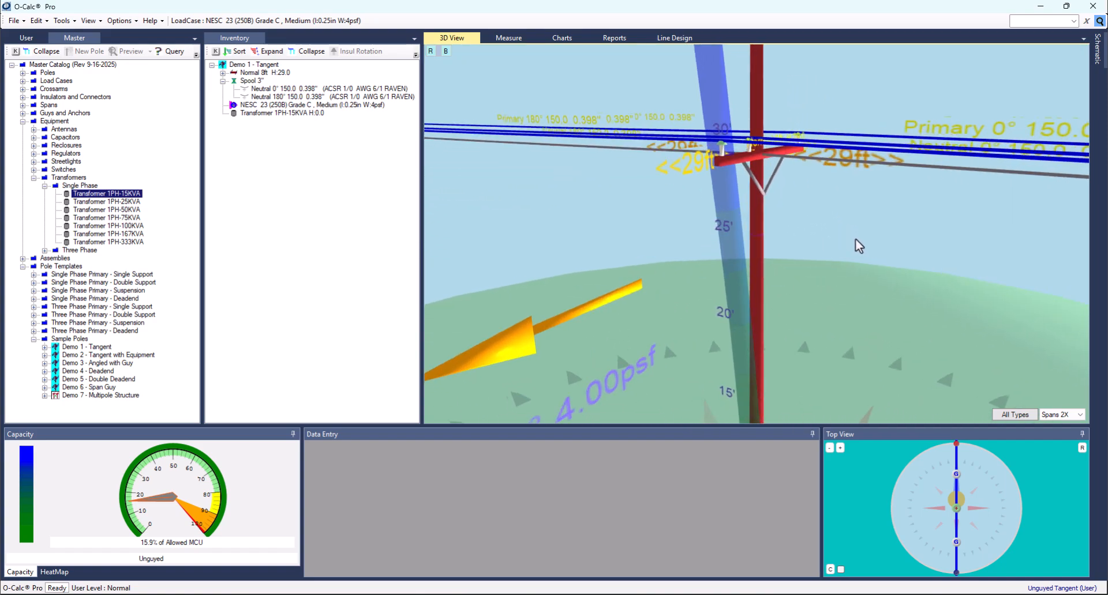
Rotate the 8 ft crossarm independently of its spans with ind=20, and inspect the arm from above.
left_click(736, 165)
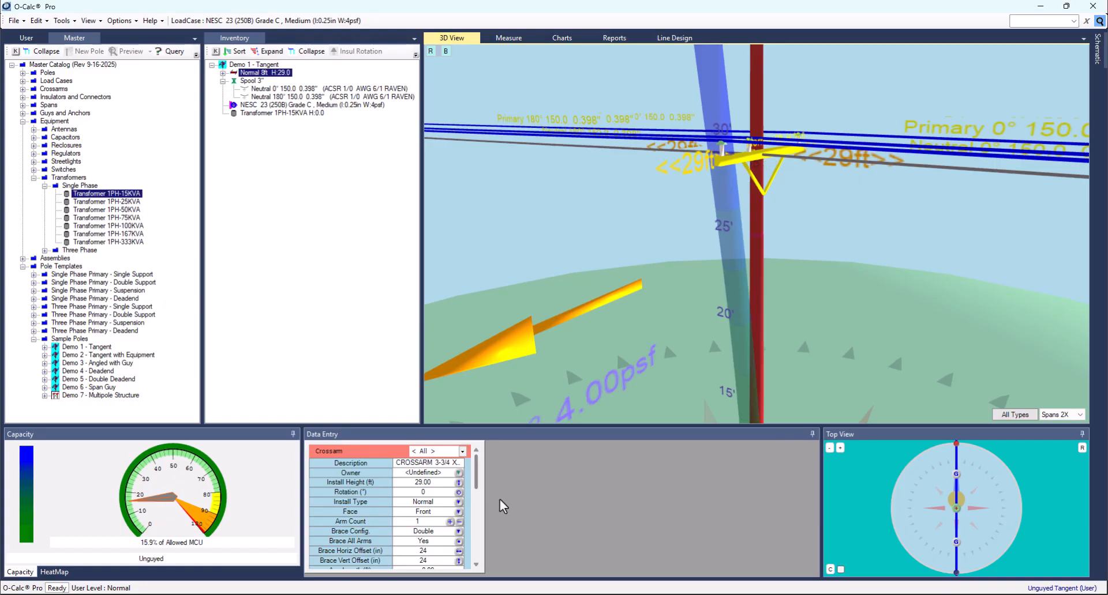
left_click(432, 494)
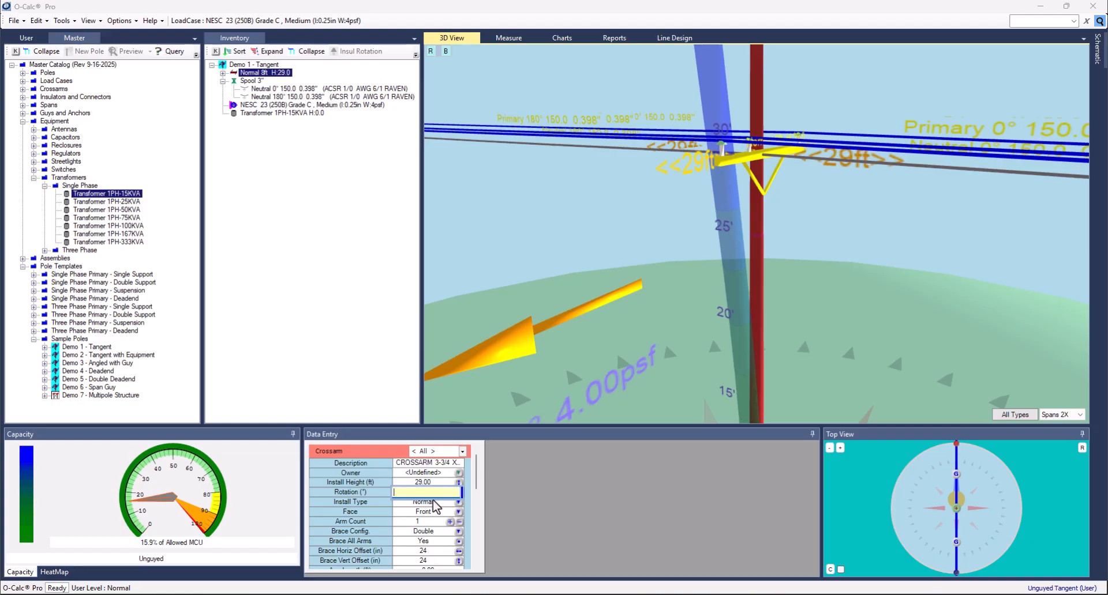
type("ind=20")
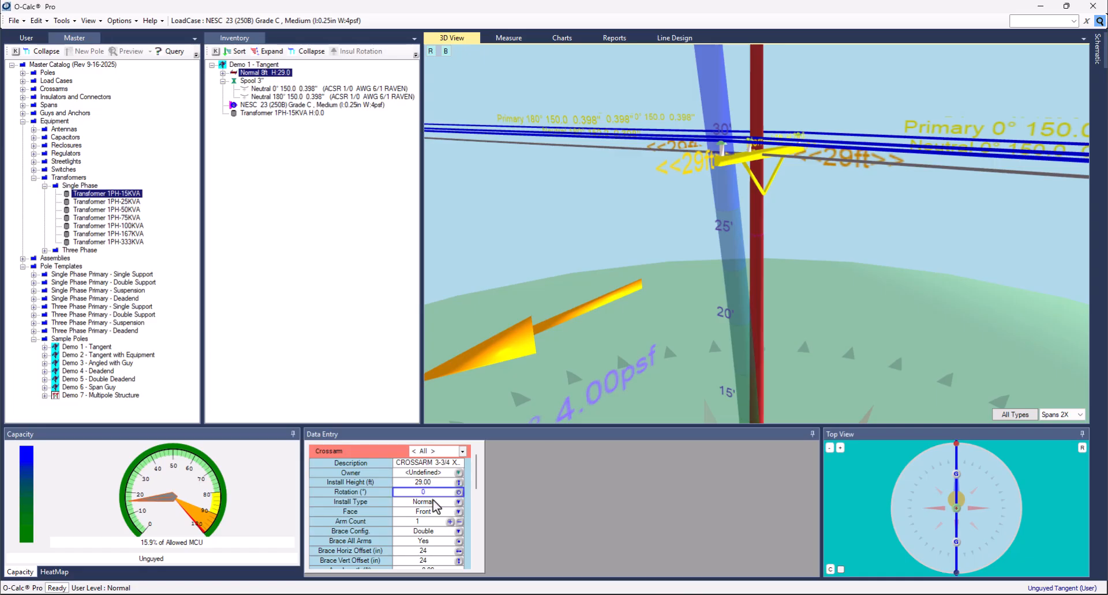
key("Return")
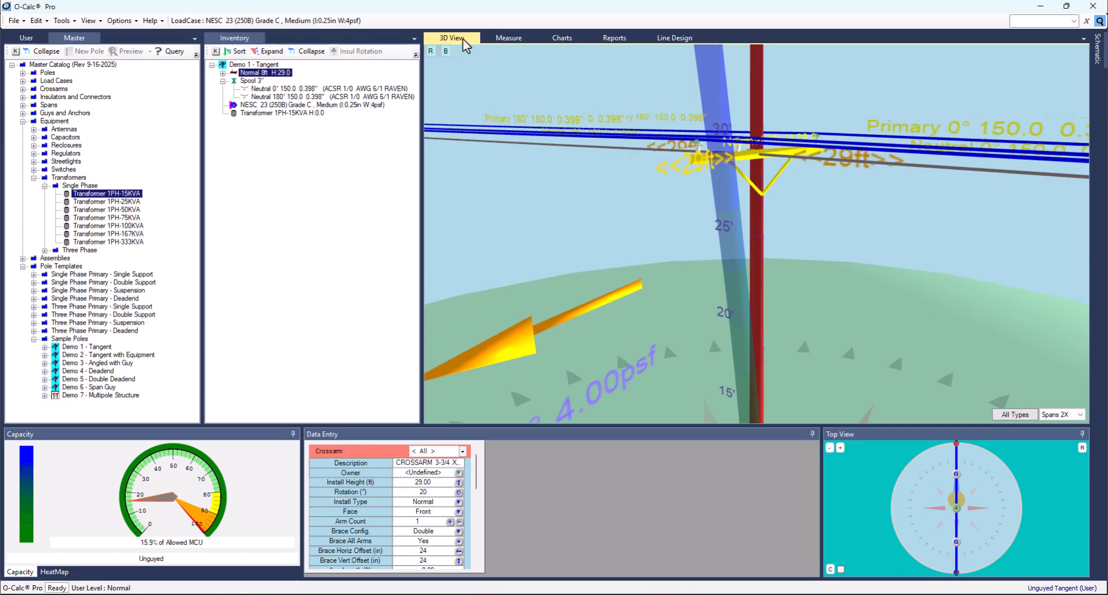
left_click(445, 51)
scroll(770, 243, "up", 5)
scroll(767, 254, "up", 3)
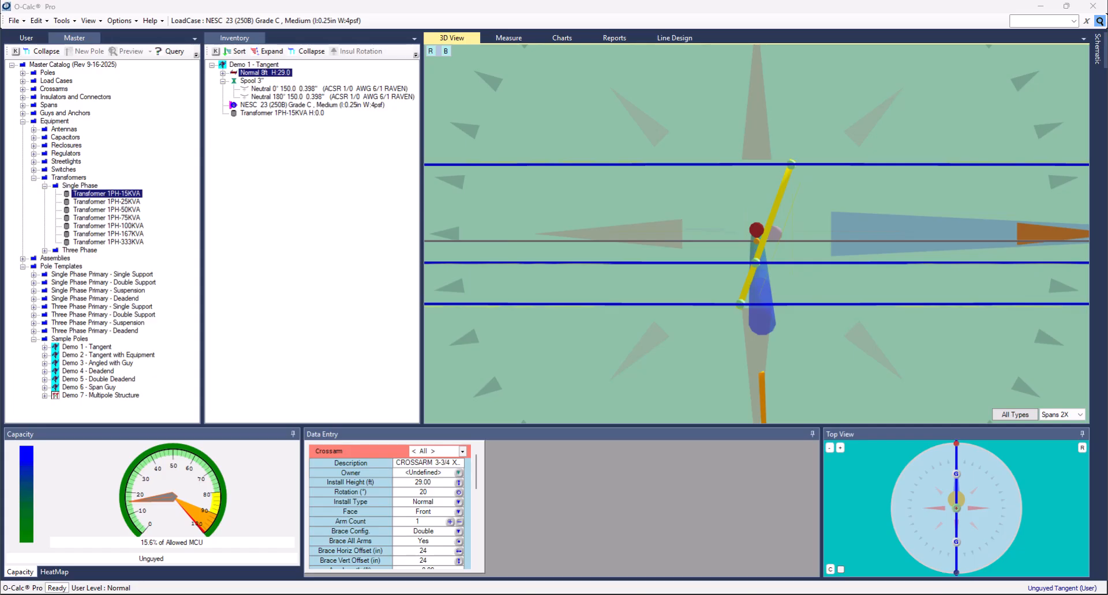
Set the rotation of the spool's 0° neutral span to 0° and inspect its direction in 3D.
left_click(430, 52)
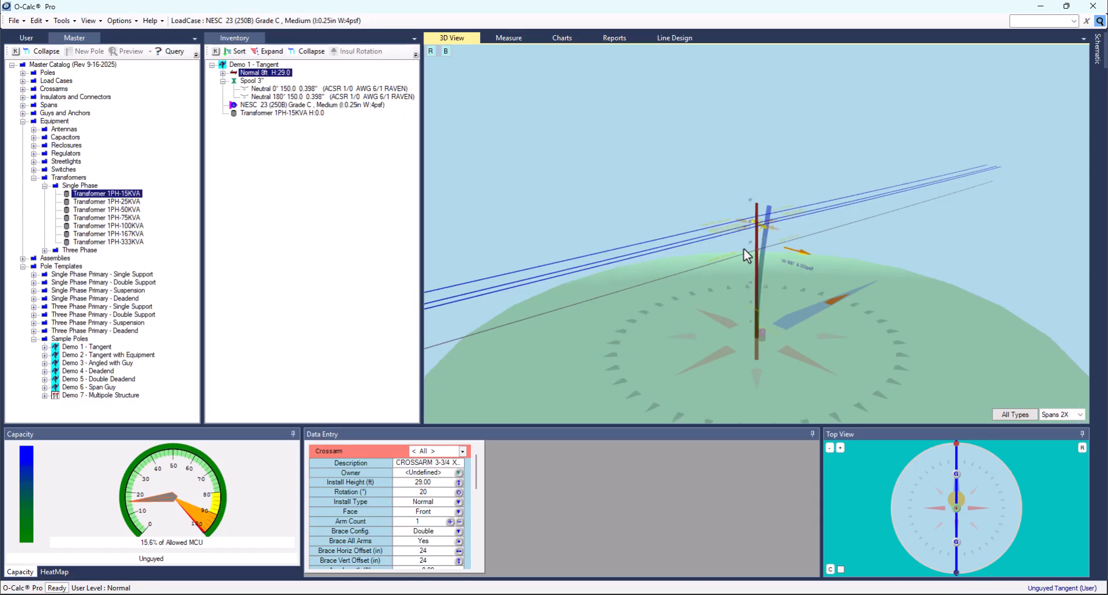
scroll(784, 283, "up", 6)
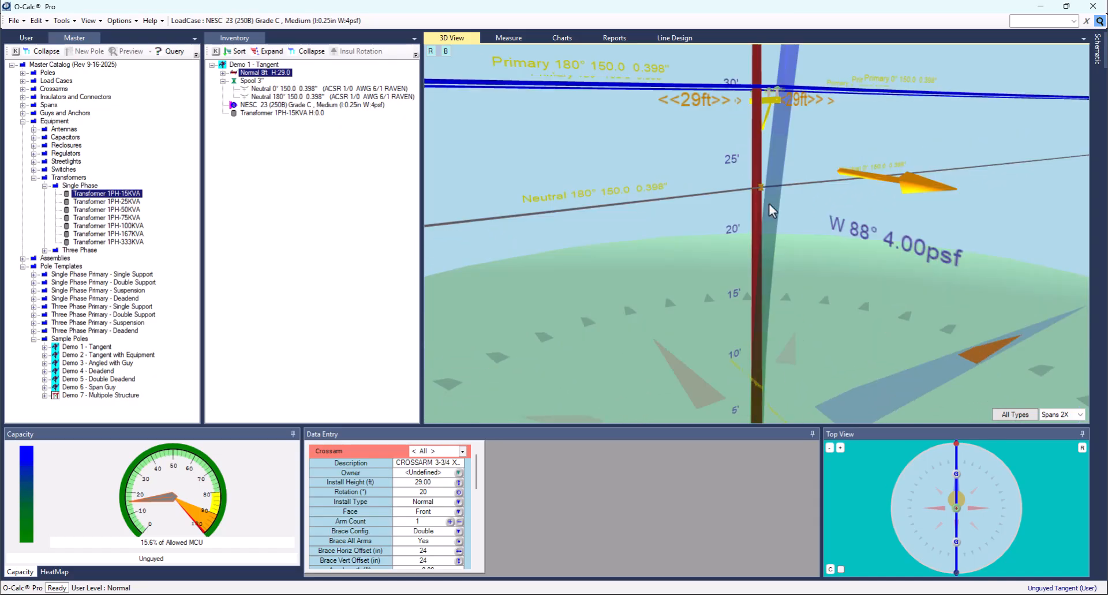
left_click(782, 164)
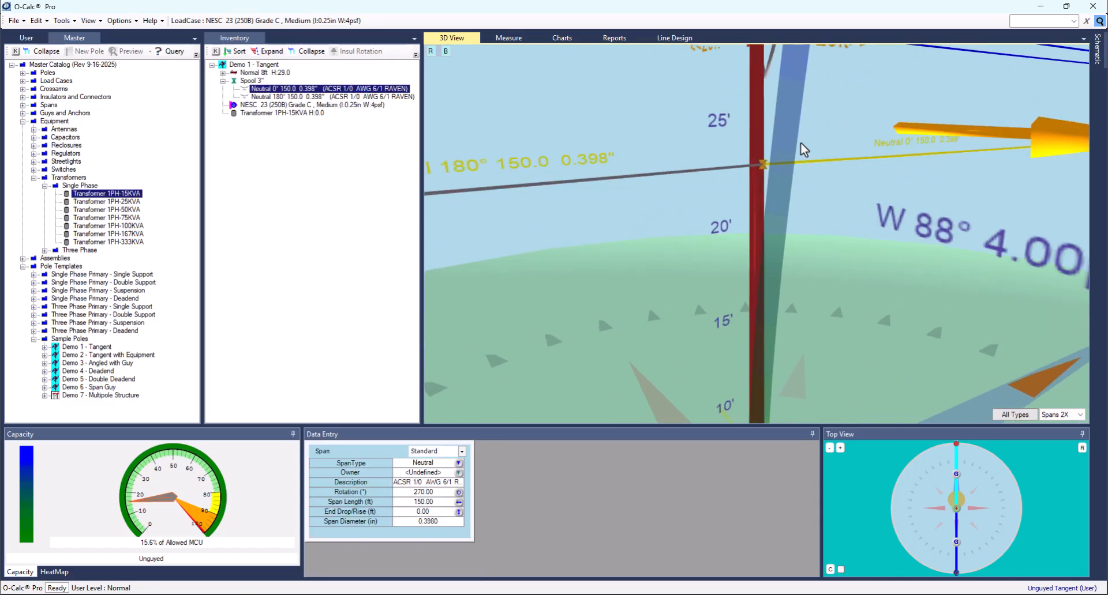
left_click(440, 491)
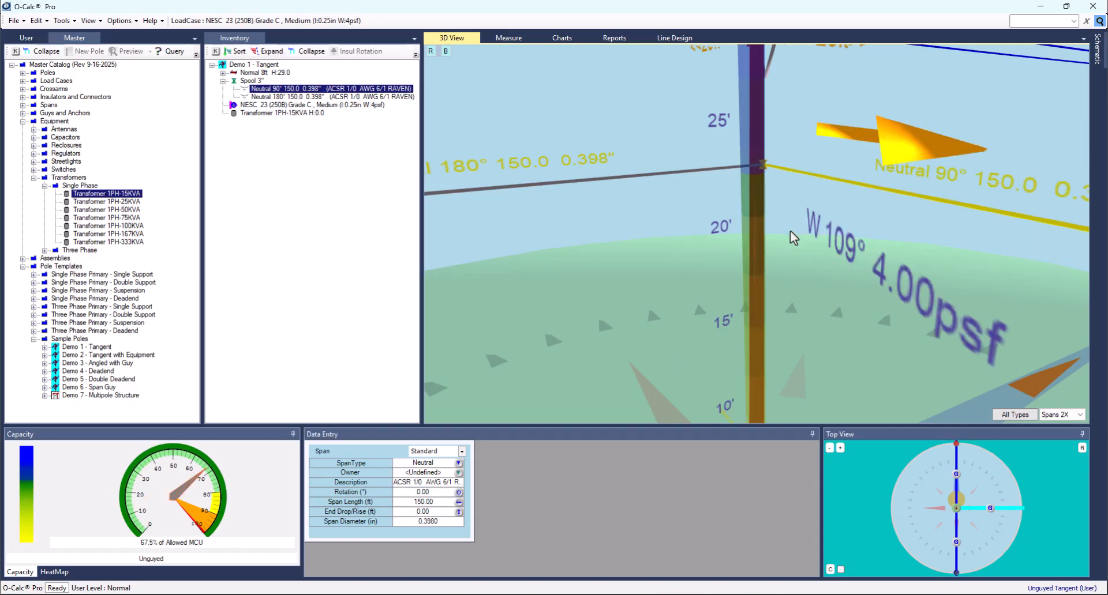
mouse_move(798, 206)
left_mouse_down()
mouse_move(793, 196)
mouse_move(851, 188)
mouse_move(812, 212)
left_mouse_up()
mouse_move(749, 215)
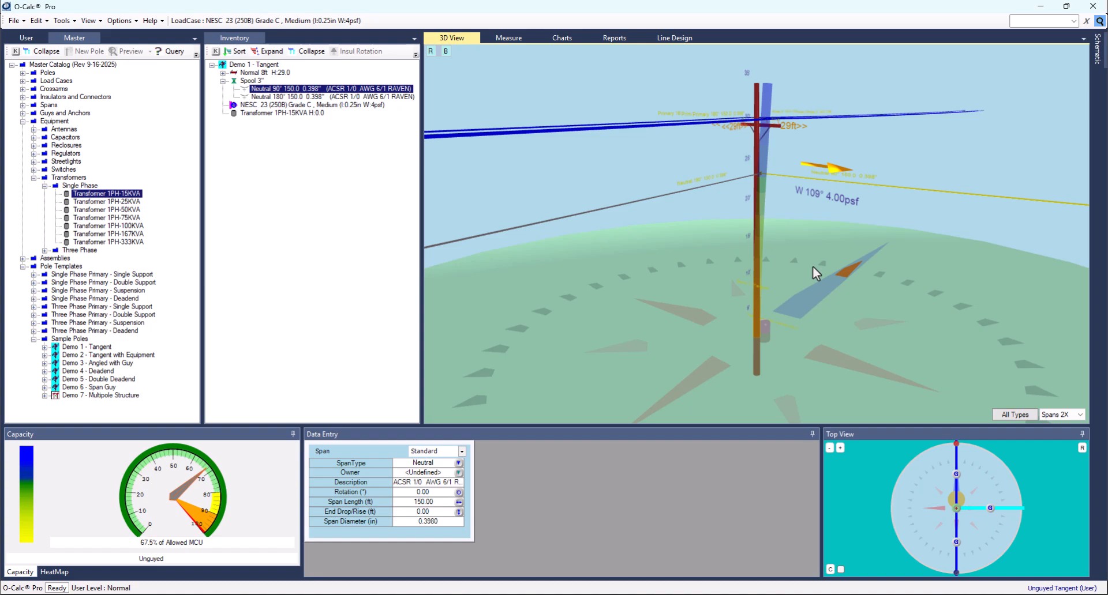
scroll(843, 232, "up", 5)
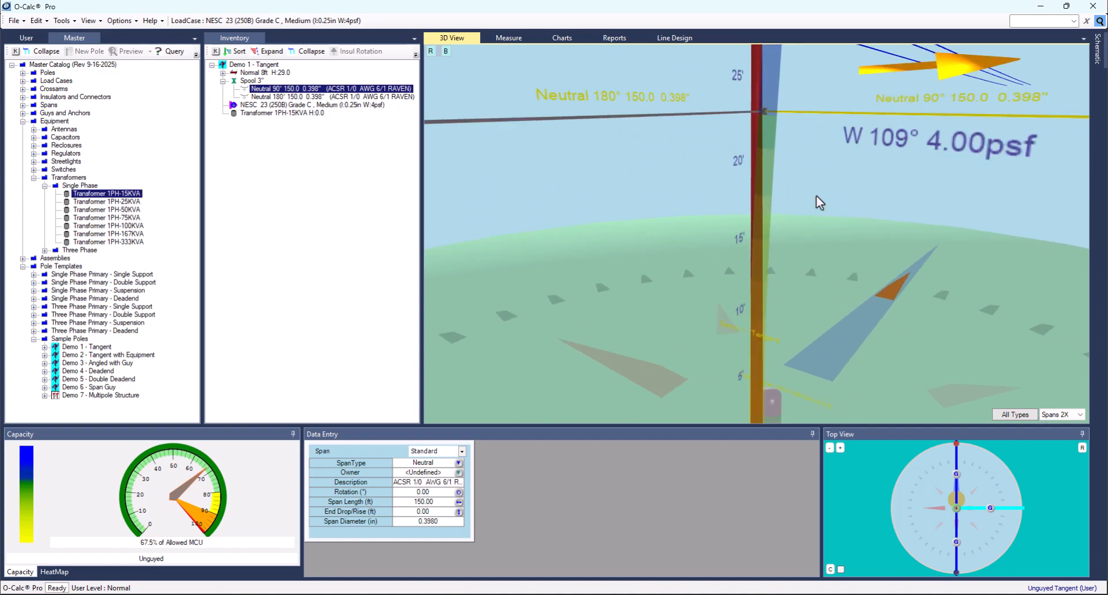
left_click_drag(822, 192, 835, 172)
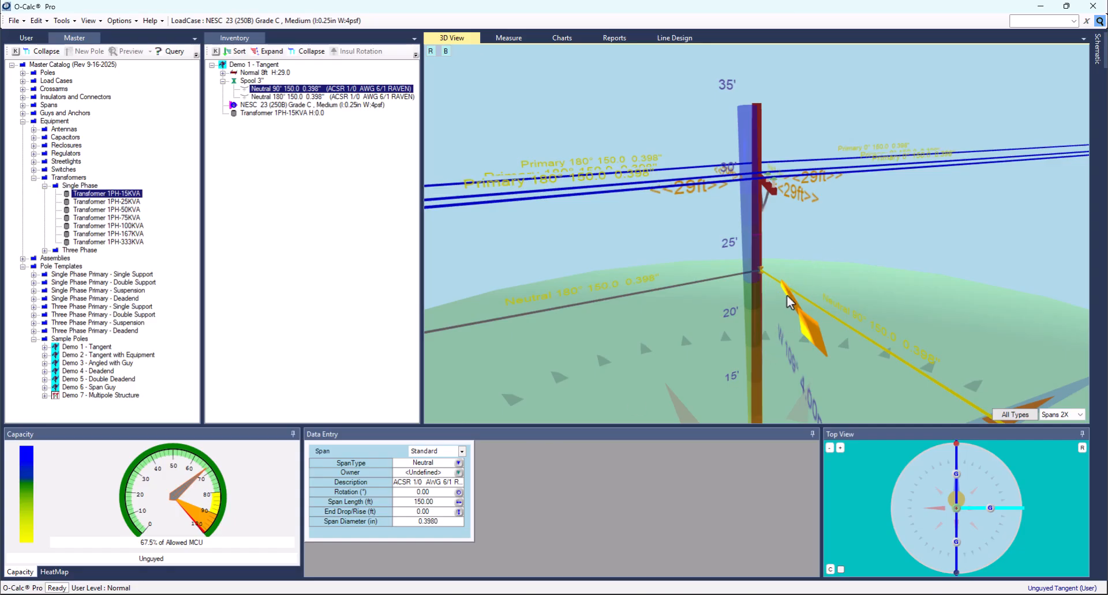
Set the neutral span's absolute direction with the rotation expression abs=0, and inspect the span in 3D.
left_click(428, 492)
type("a")
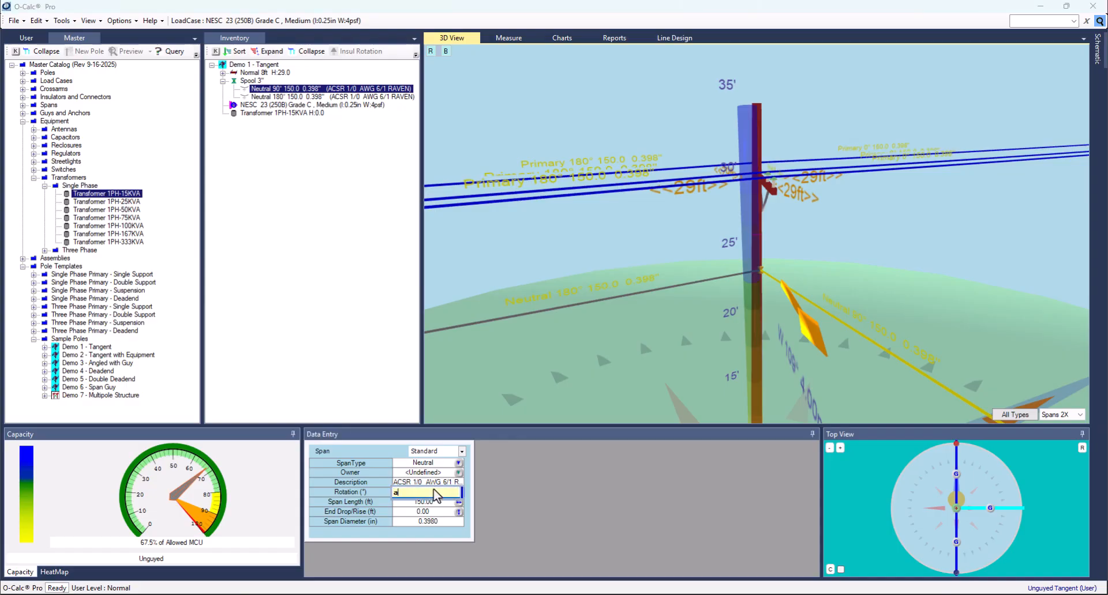
type("bs=0")
key("Return")
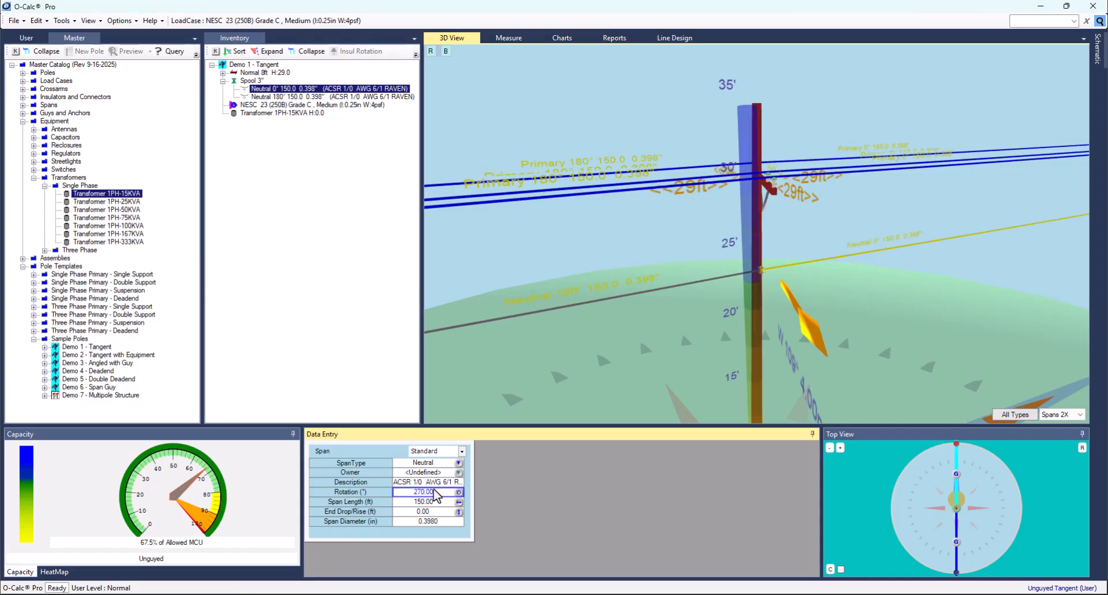
left_click_drag(853, 269, 819, 278)
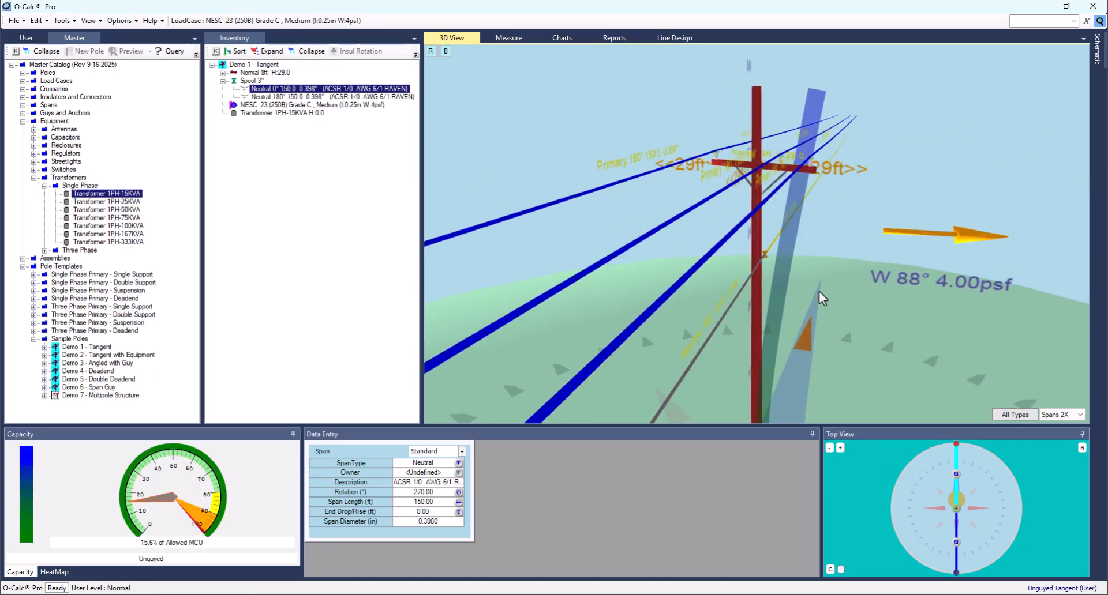
scroll(814, 382, "down", 5)
left_click_drag(820, 379, 778, 316)
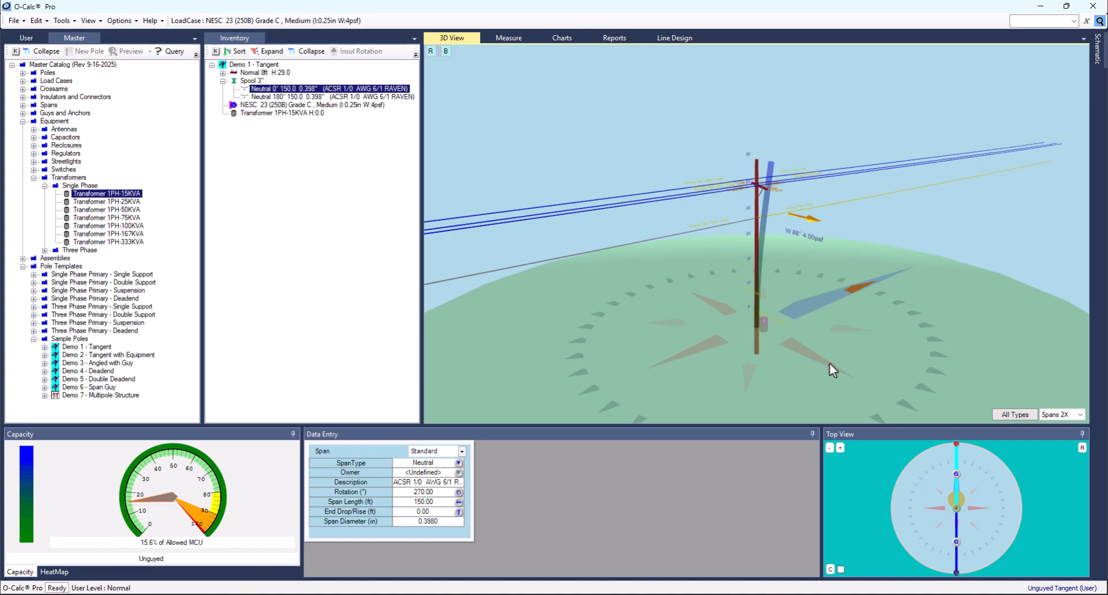
scroll(800, 205, "up", 5)
scroll(860, 241, "up", 2)
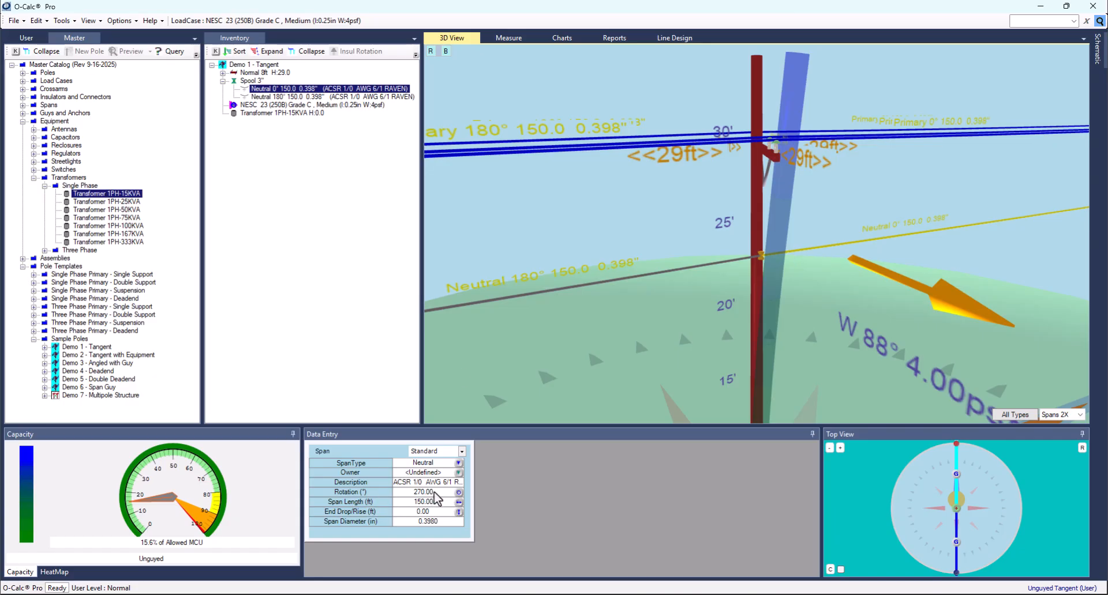
Set the neutral span's absolute direction with the rotation expression abs=90, and view it on the pole.
left_click(417, 493)
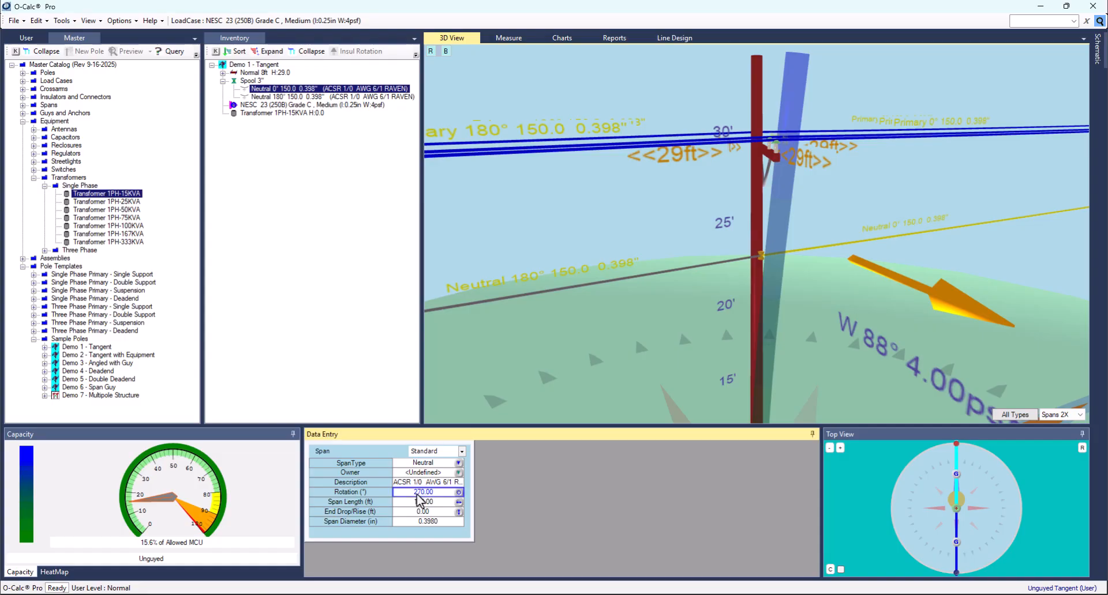
type("abs")
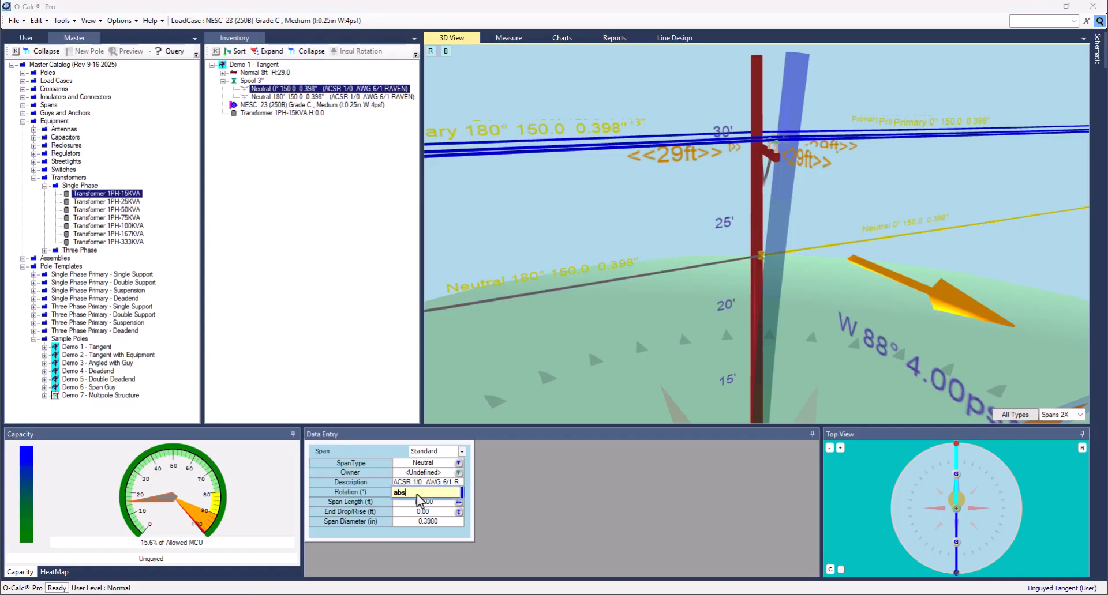
type("=90")
key("Return")
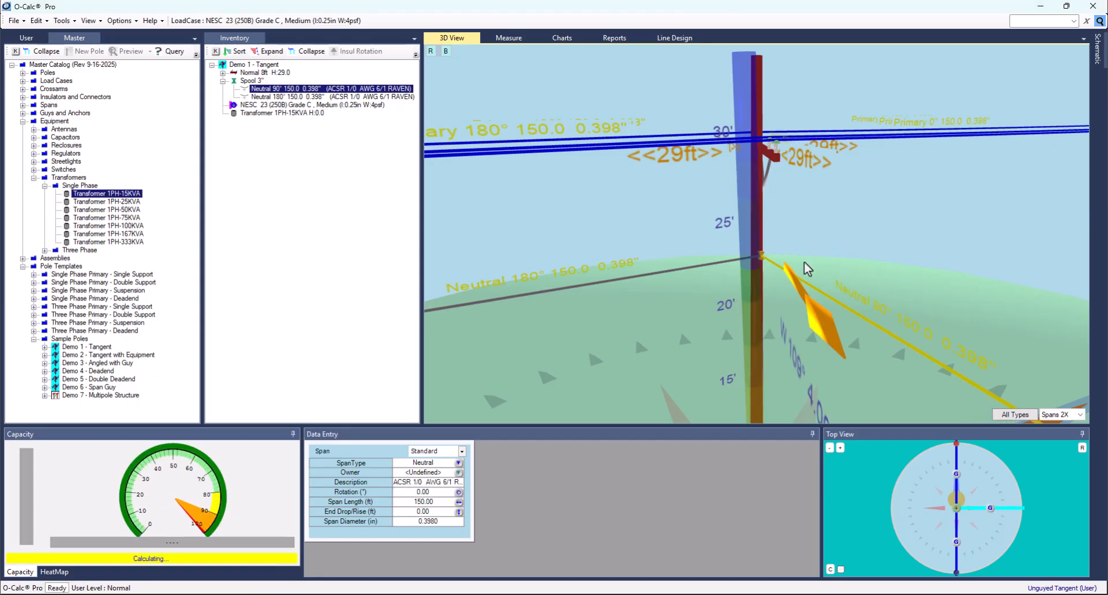
mouse_move(798, 227)
left_mouse_down()
mouse_move(778, 217)
mouse_move(796, 244)
left_mouse_up()
scroll(797, 244, "down", 3)
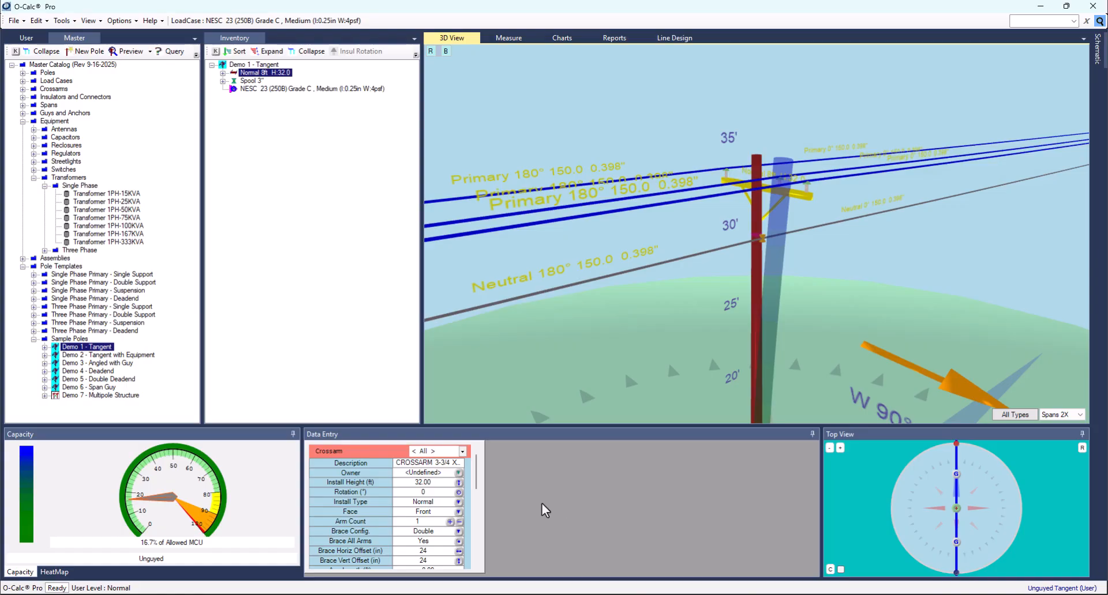
Increase the 8 ft crossarm's arm count to 2 and view the double arm in 3D.
left_click(449, 522)
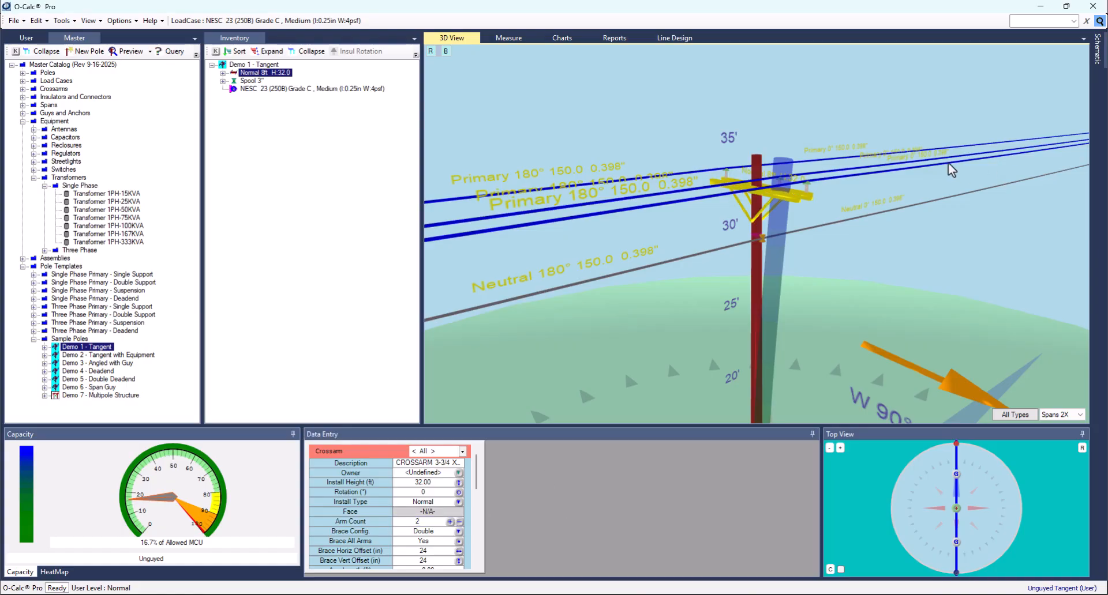
scroll(650, 386, "up", 3)
left_click_drag(814, 189, 835, 183)
Select all three pin insulators with their primary spans in the expanded inventory and set the insulators' side to Back.
left_click(264, 50)
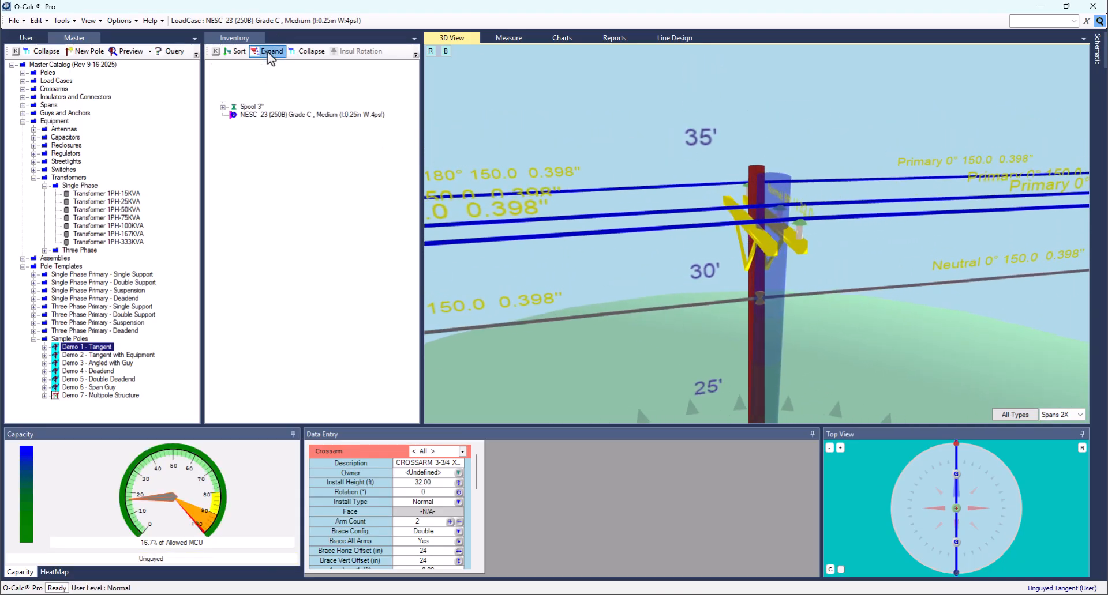
left_click(260, 81)
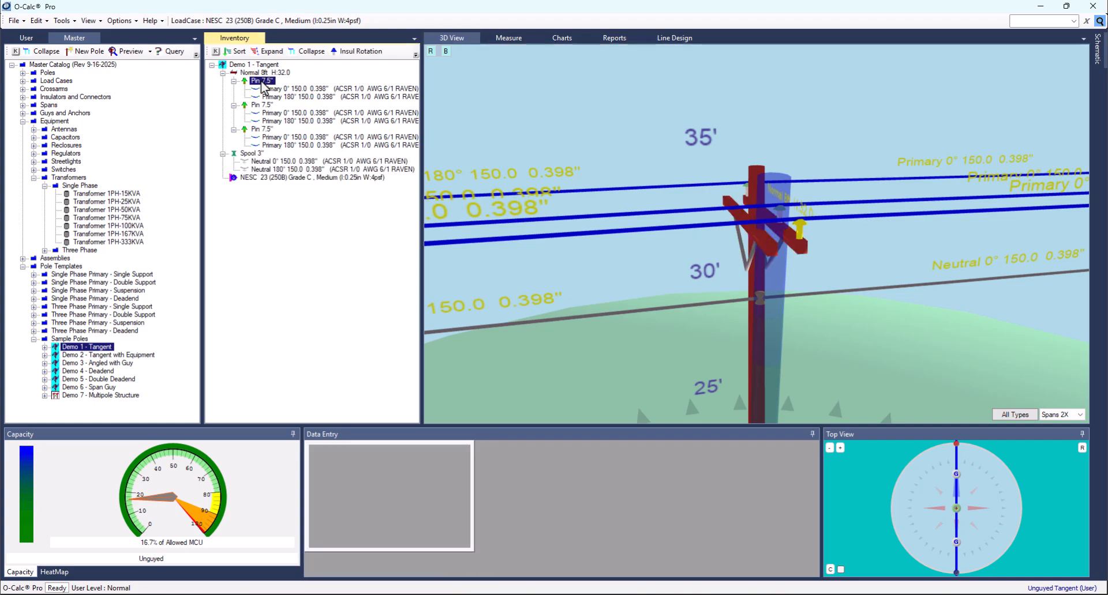
left_click(278, 145, "shift")
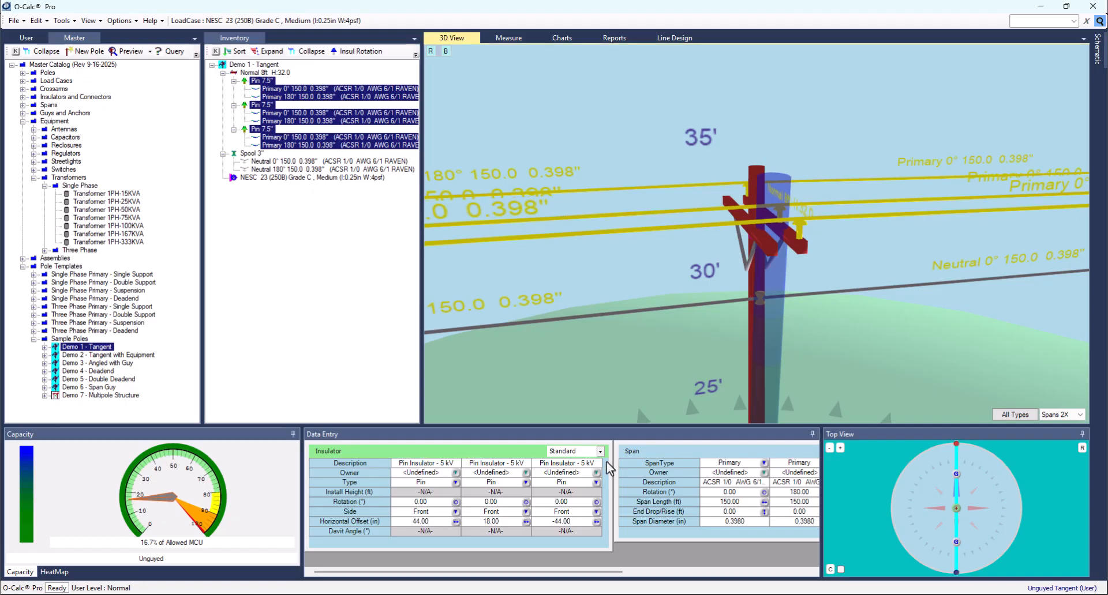
left_click(401, 515)
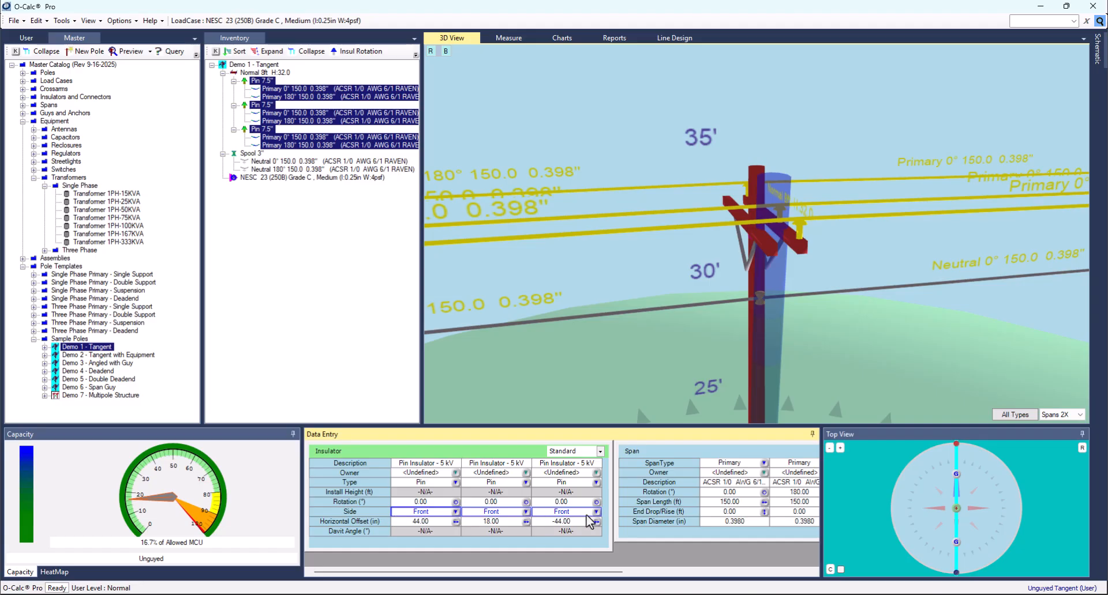
left_click(455, 511)
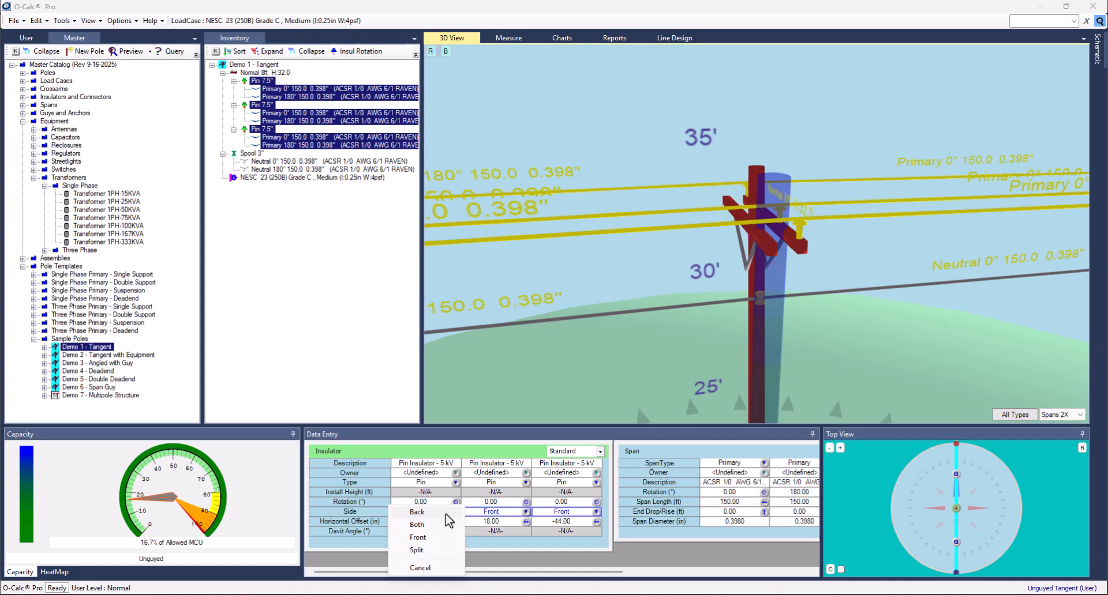
left_click(447, 515)
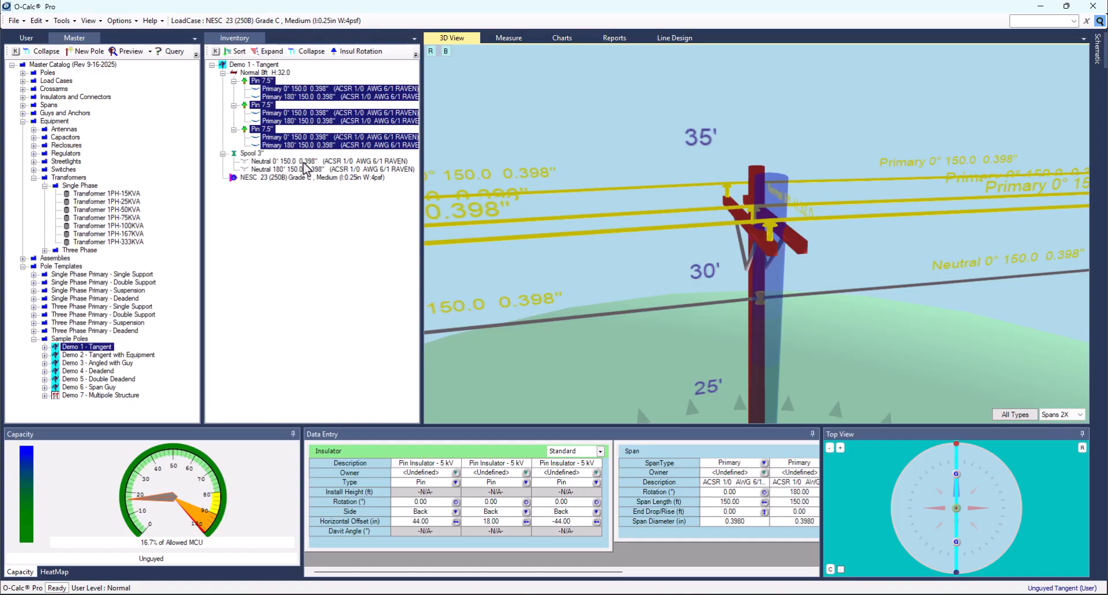
Select both neutral spans on the spool and change their span type to Secondary.
left_click(252, 162)
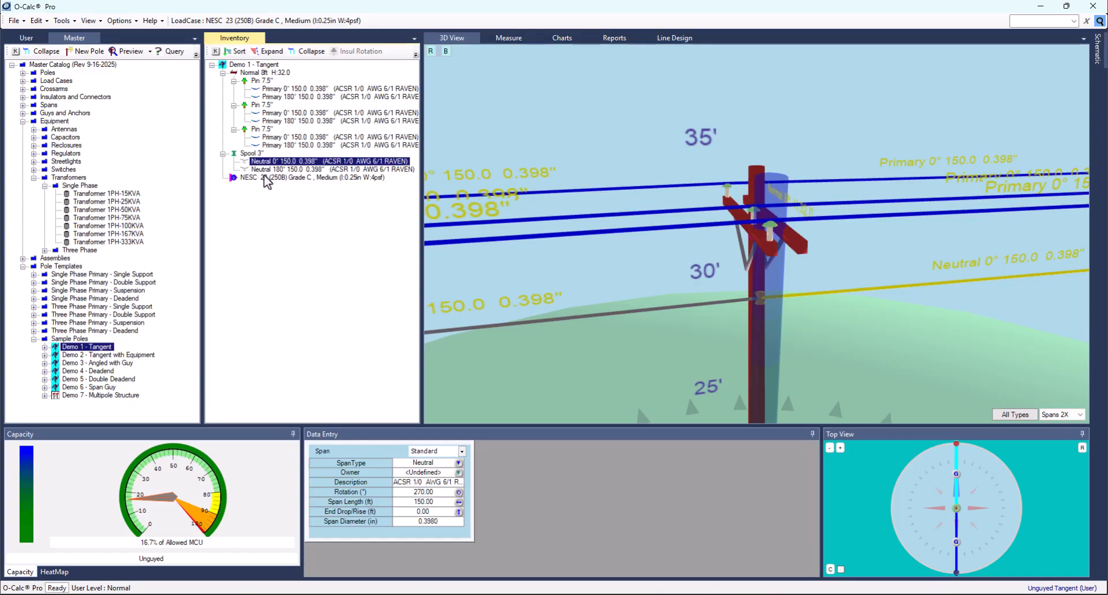
left_click(269, 171, "ctrl")
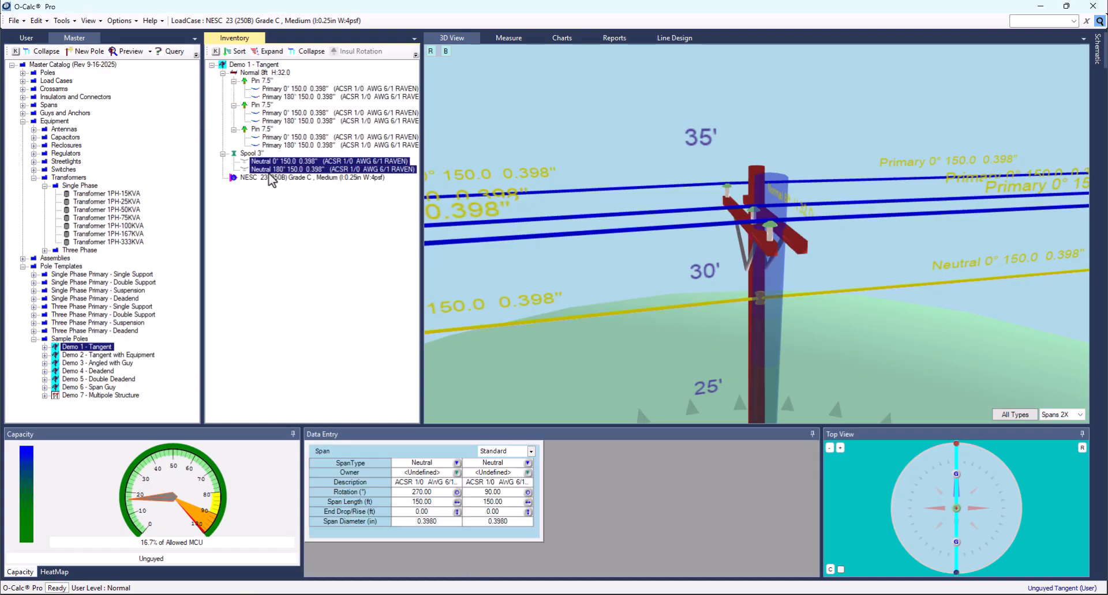
left_click(405, 466)
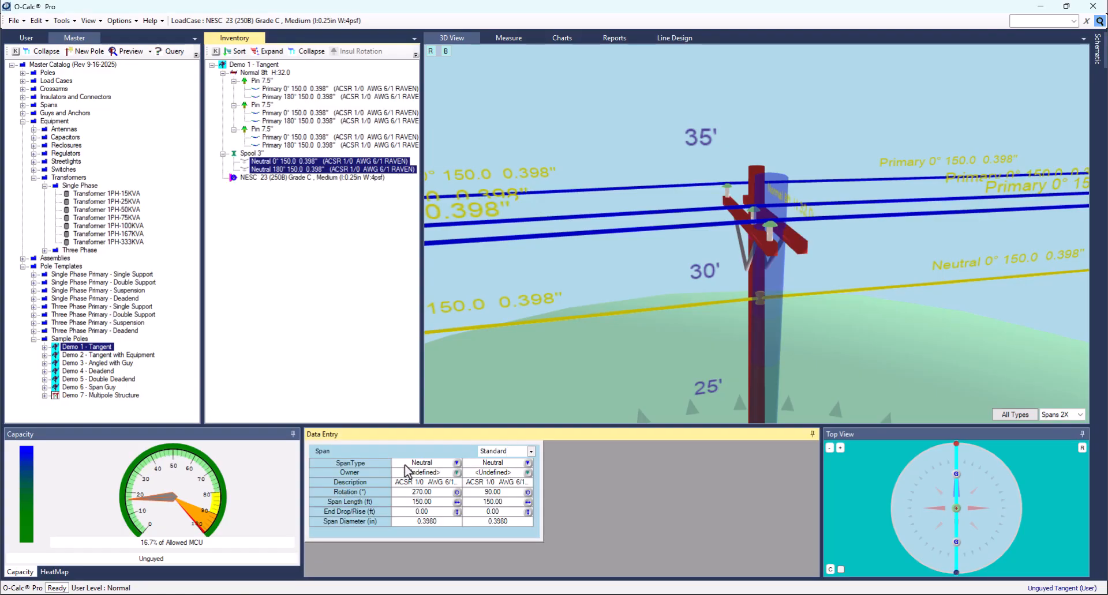
left_click(457, 464)
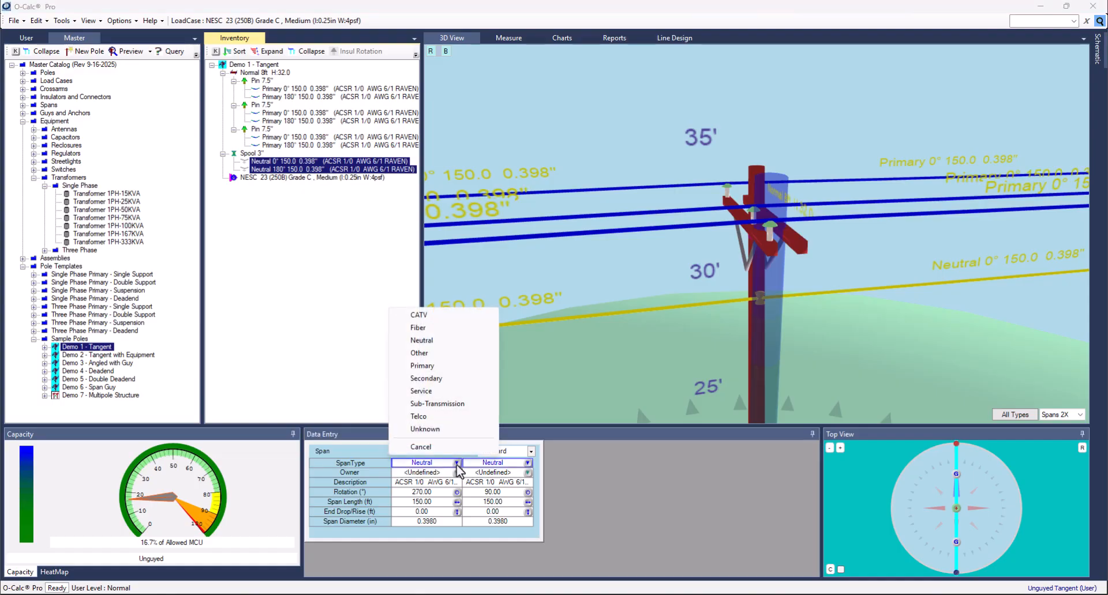
left_click(443, 379)
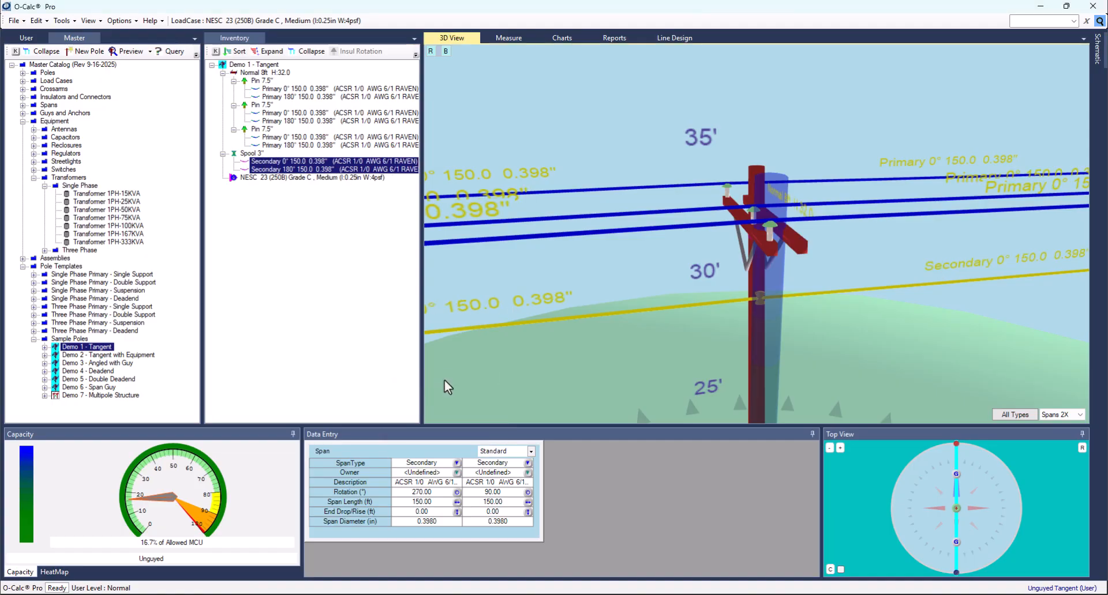
Change the span type of both spool spans to Primary.
left_click(241, 169, "ctrl")
mouse_move(246, 169)
left_click(432, 465)
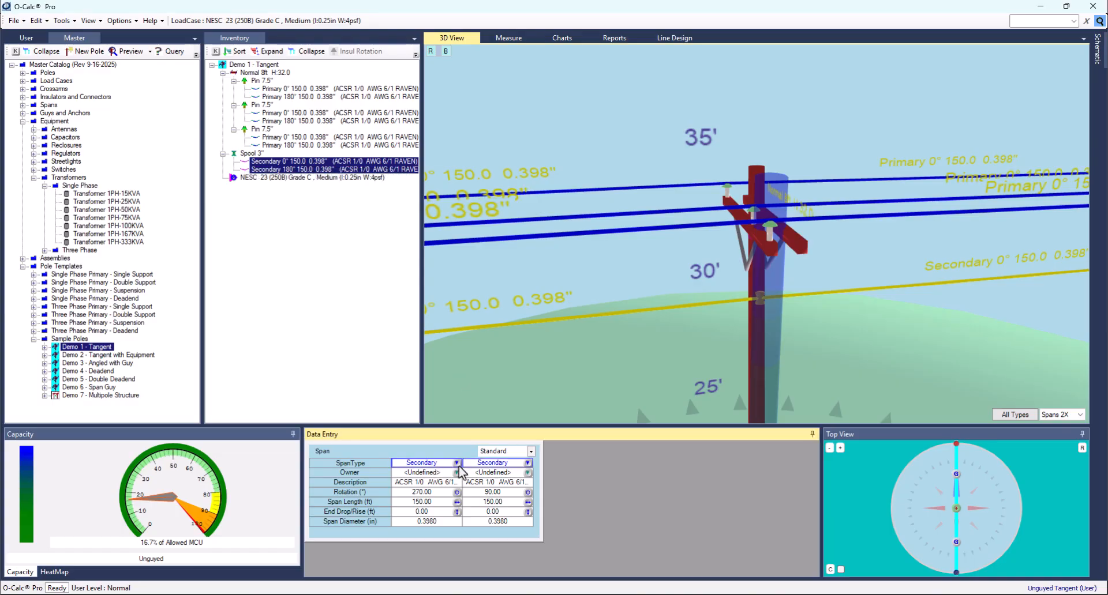
left_click(457, 464)
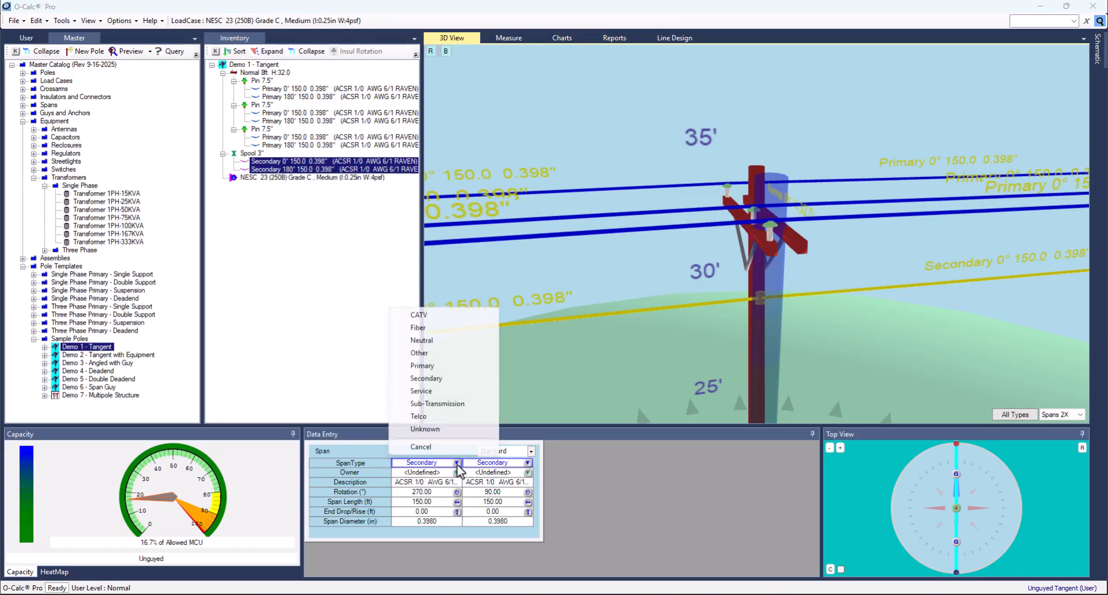
left_click(449, 369)
Select every inventory item of the Demo 1 pole, from the pole itself through the NESC load case.
mouse_move(244, 174)
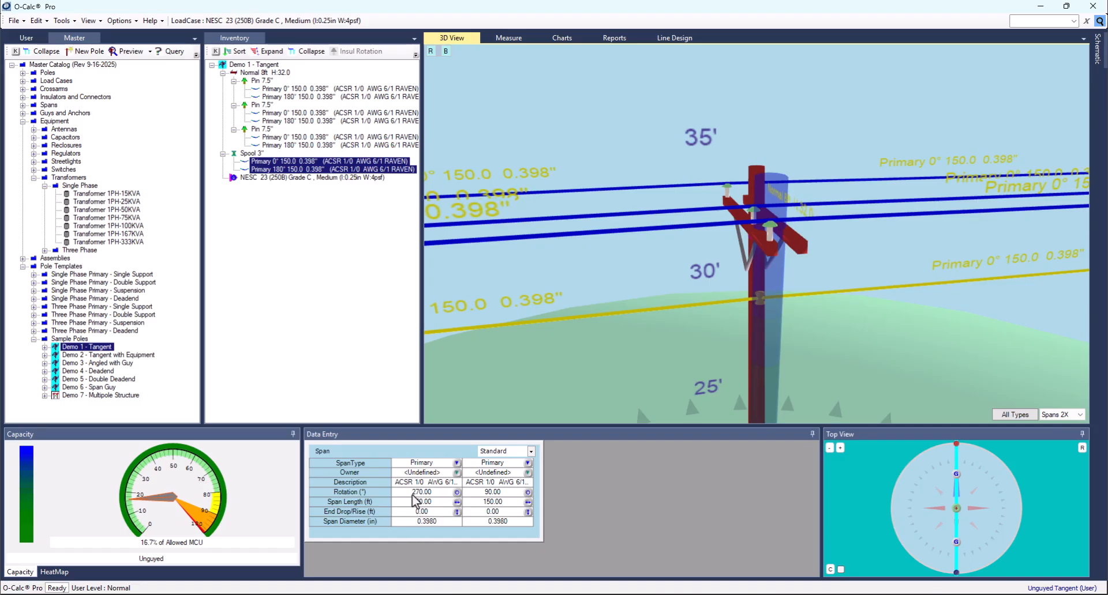
left_click(258, 65)
left_click(282, 178, "shift")
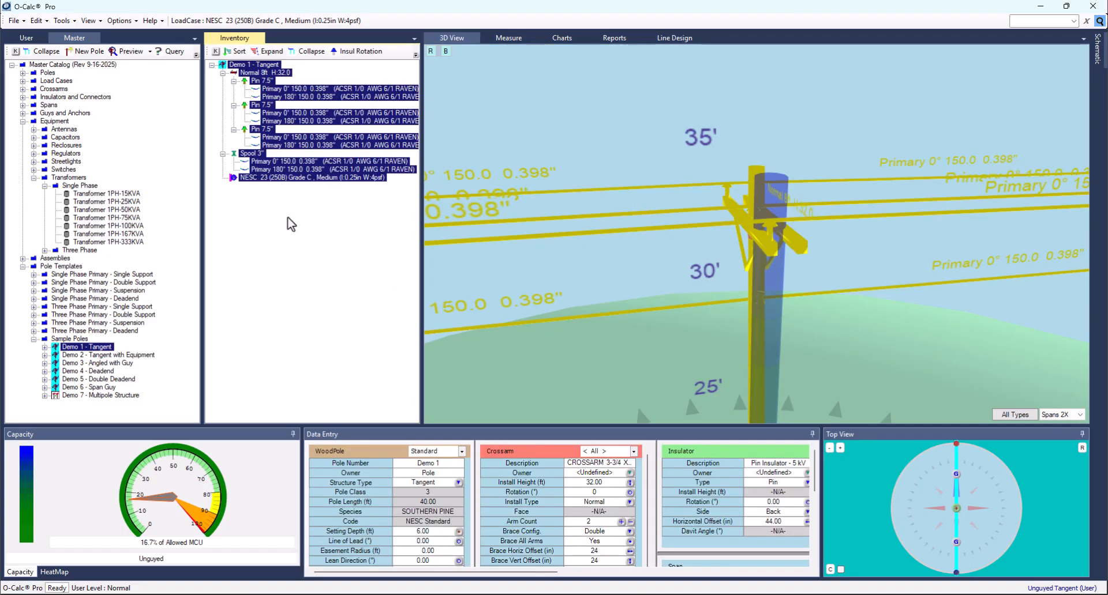